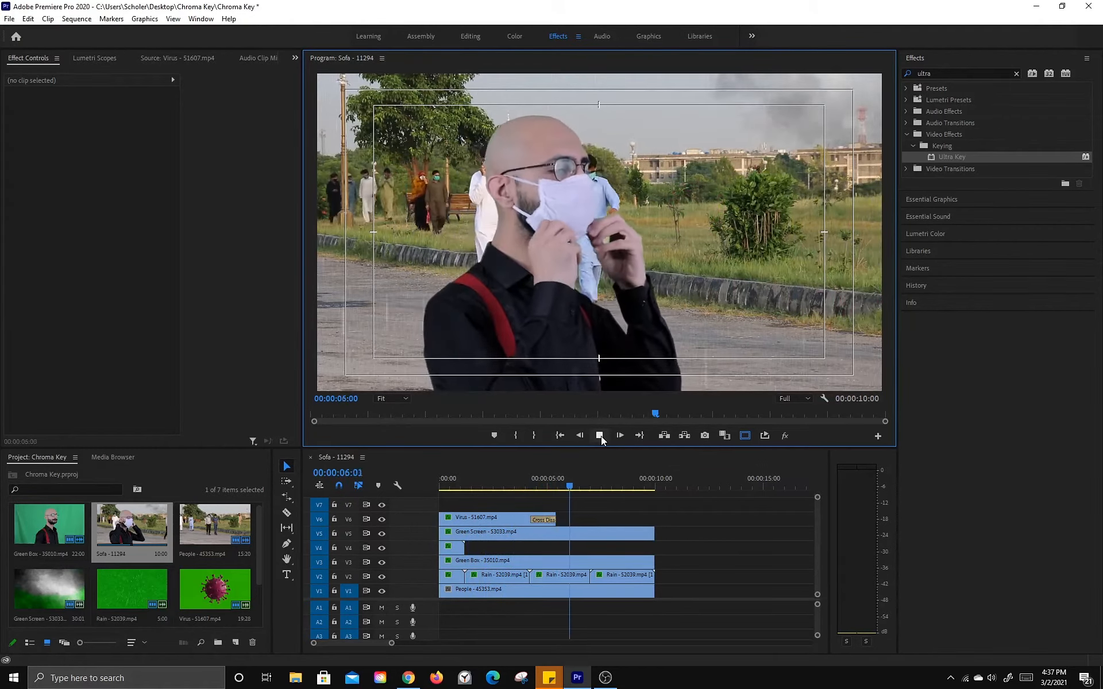
Step: Review the finished Sofa composite and preview its People, Green Box, Green Screen, Rain and Virus source clips
left_click(600, 436)
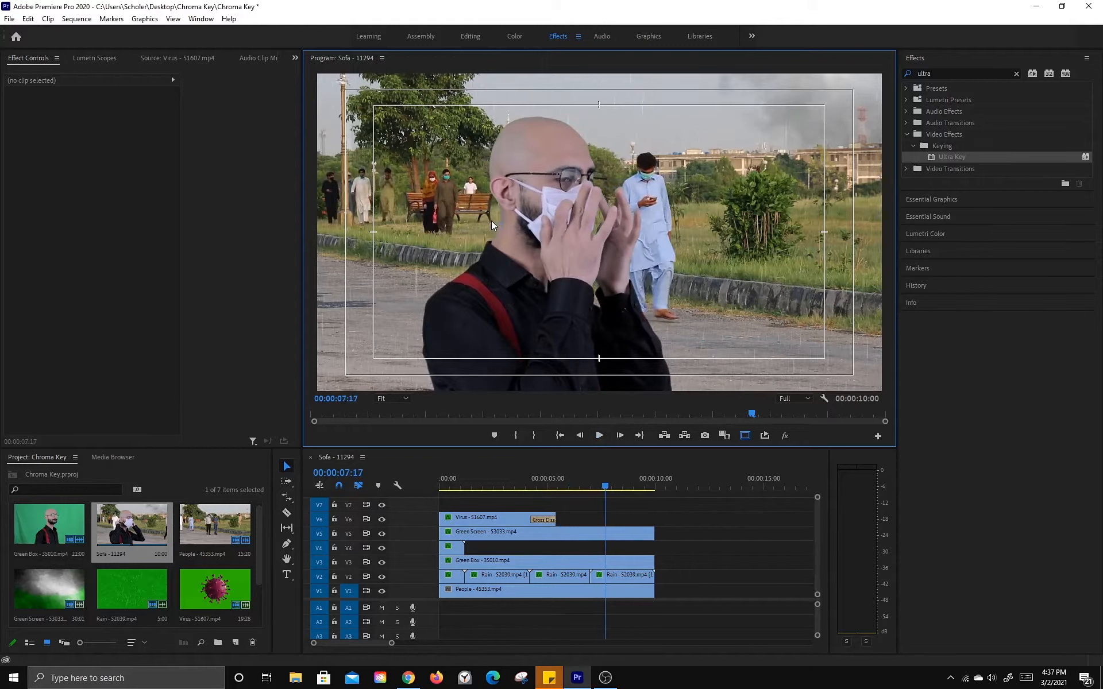
double_click(226, 513)
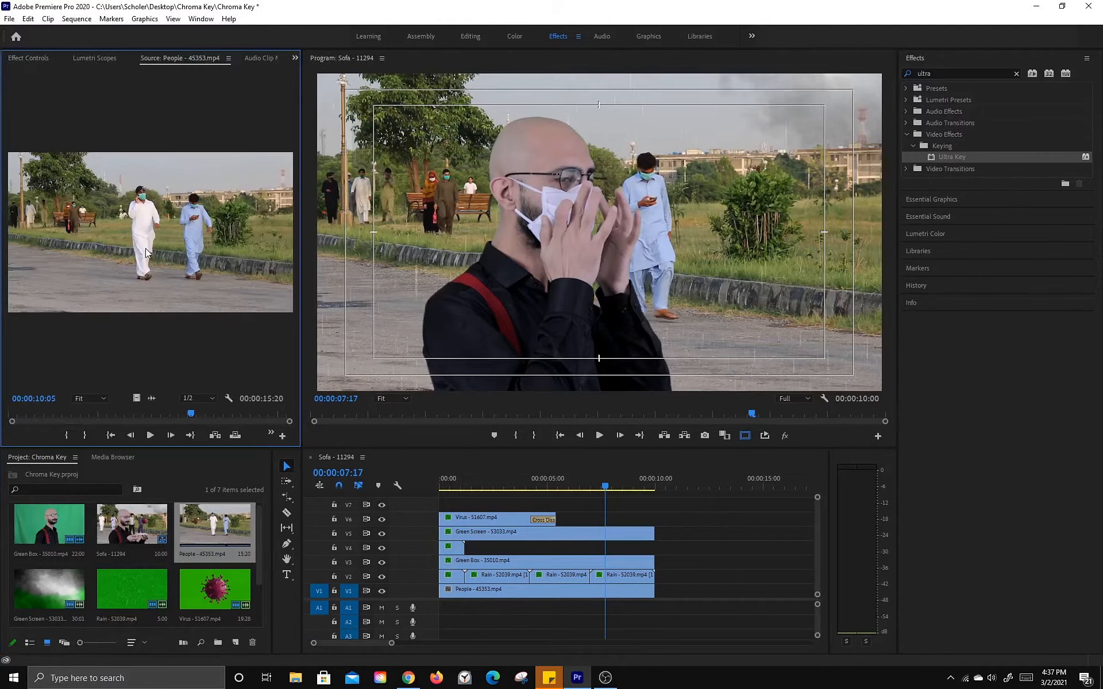
double_click(50, 520)
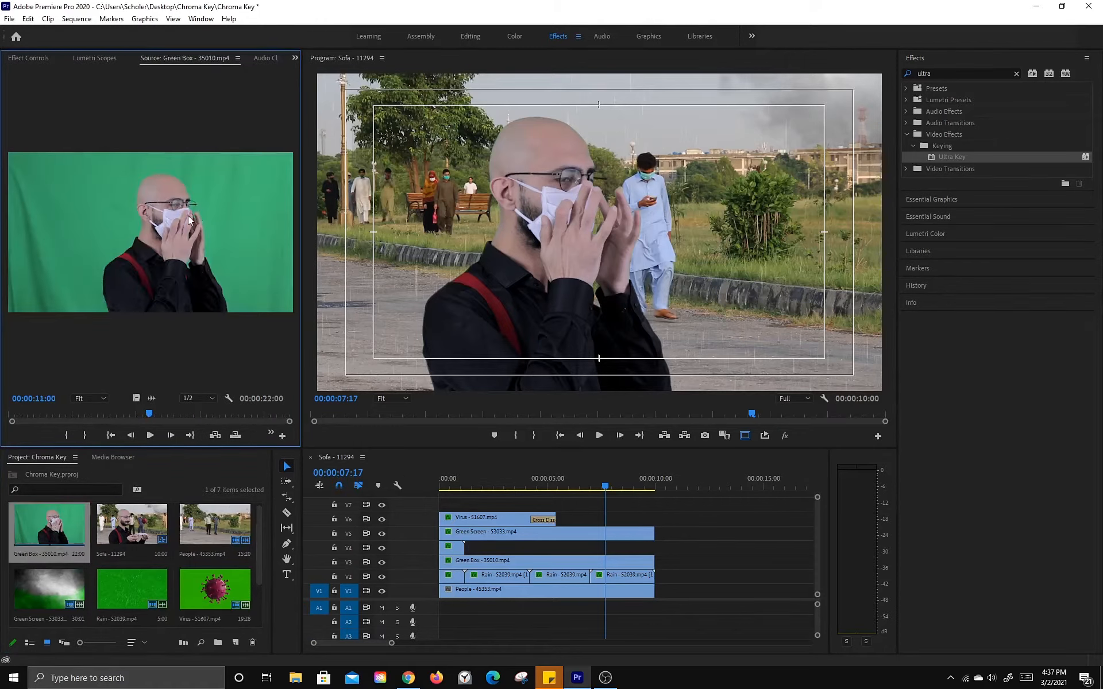
double_click(46, 589)
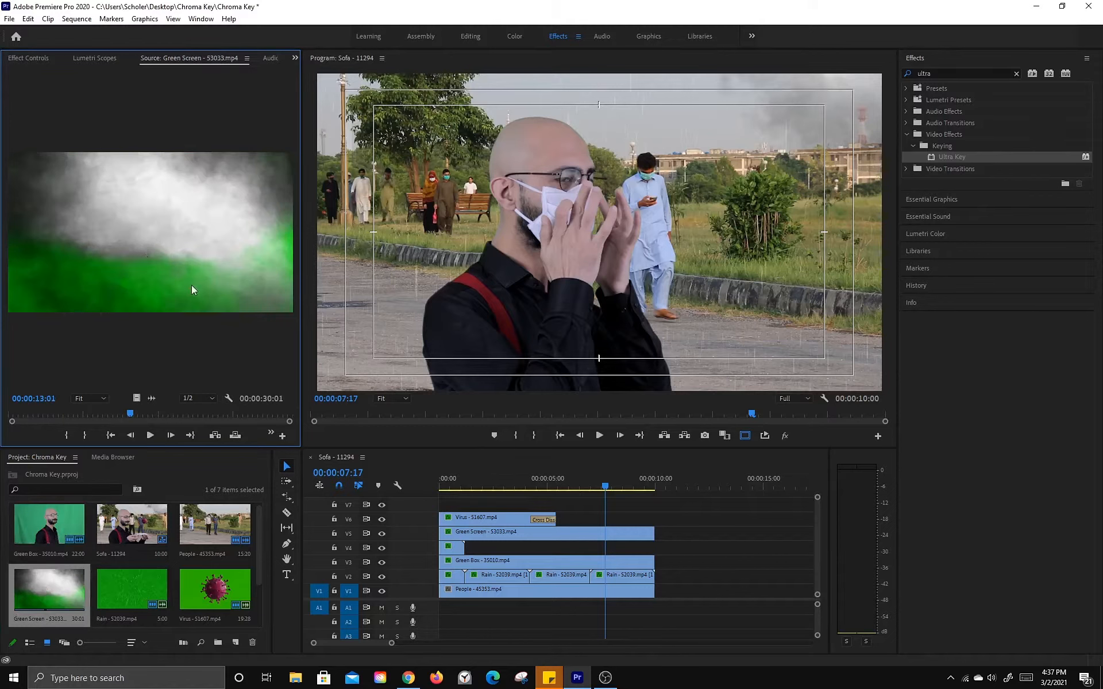
double_click(139, 573)
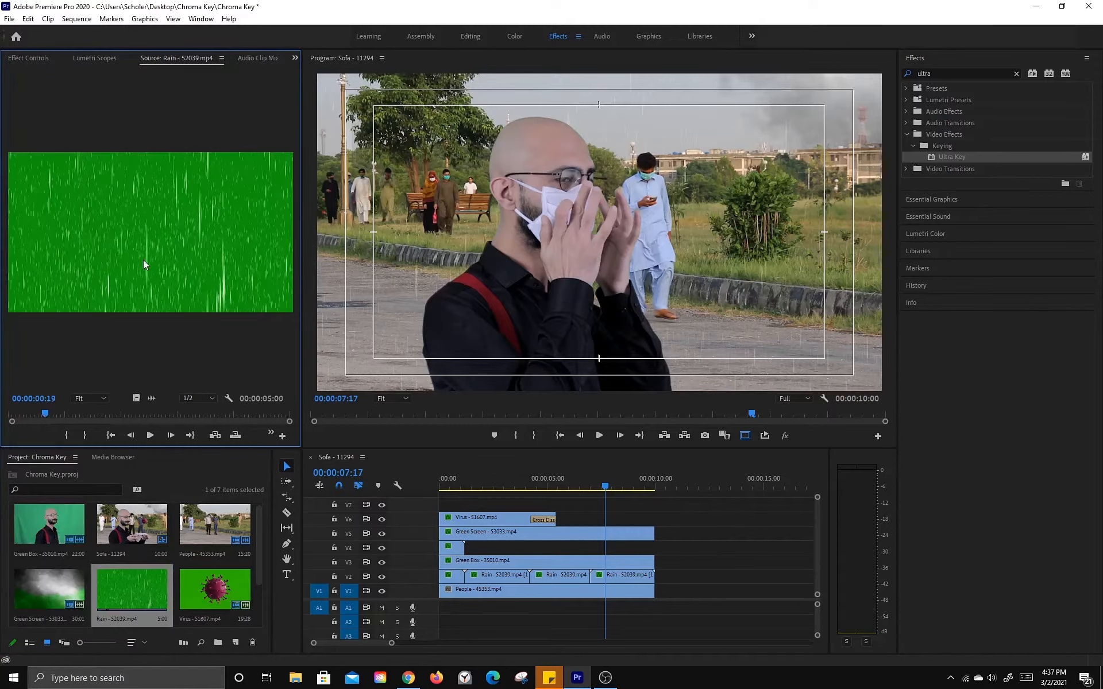
double_click(211, 590)
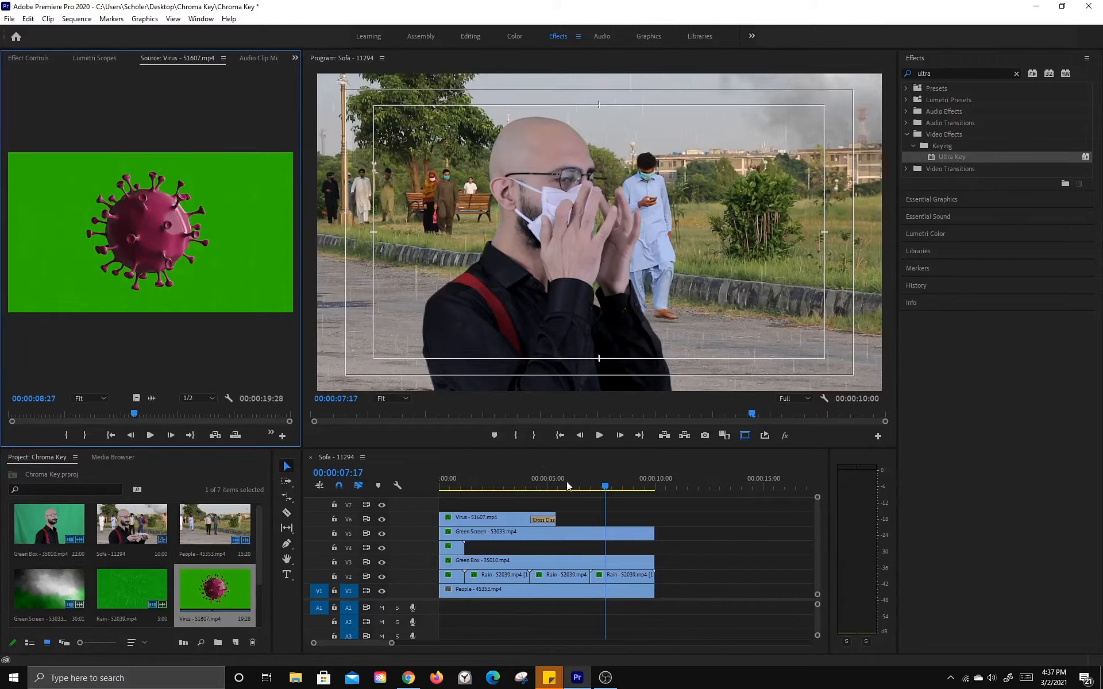
left_click(535, 487)
left_click(486, 488)
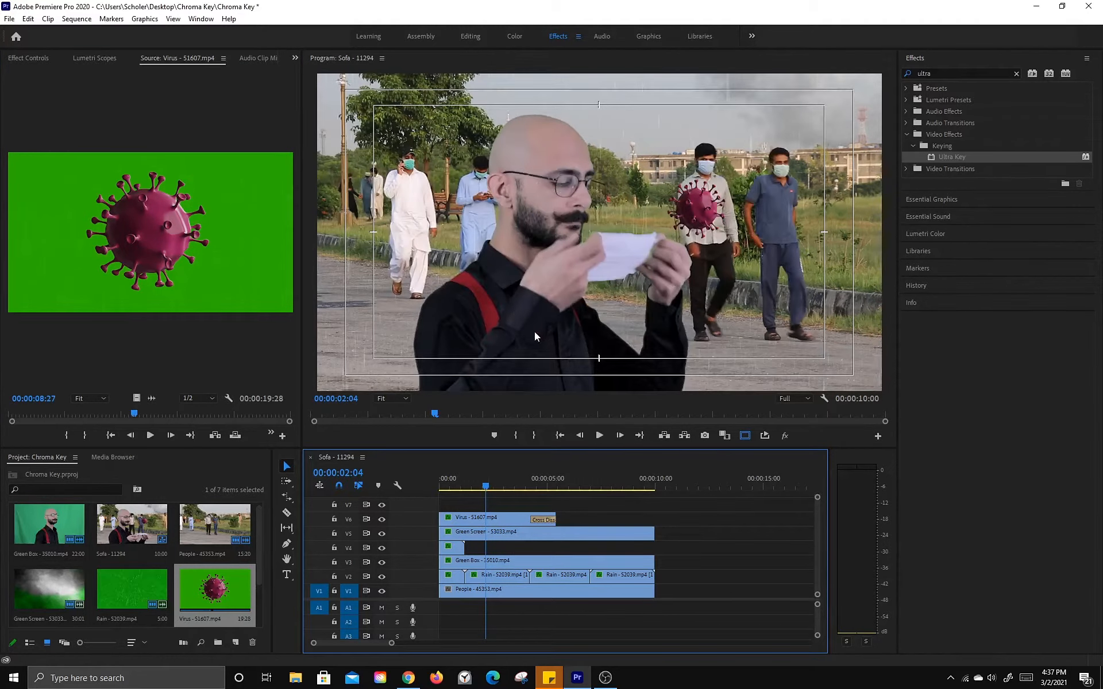
Step: Close the Sofa sequence and create a new sequence from the People - 45353.mp4 clip
left_click(312, 457)
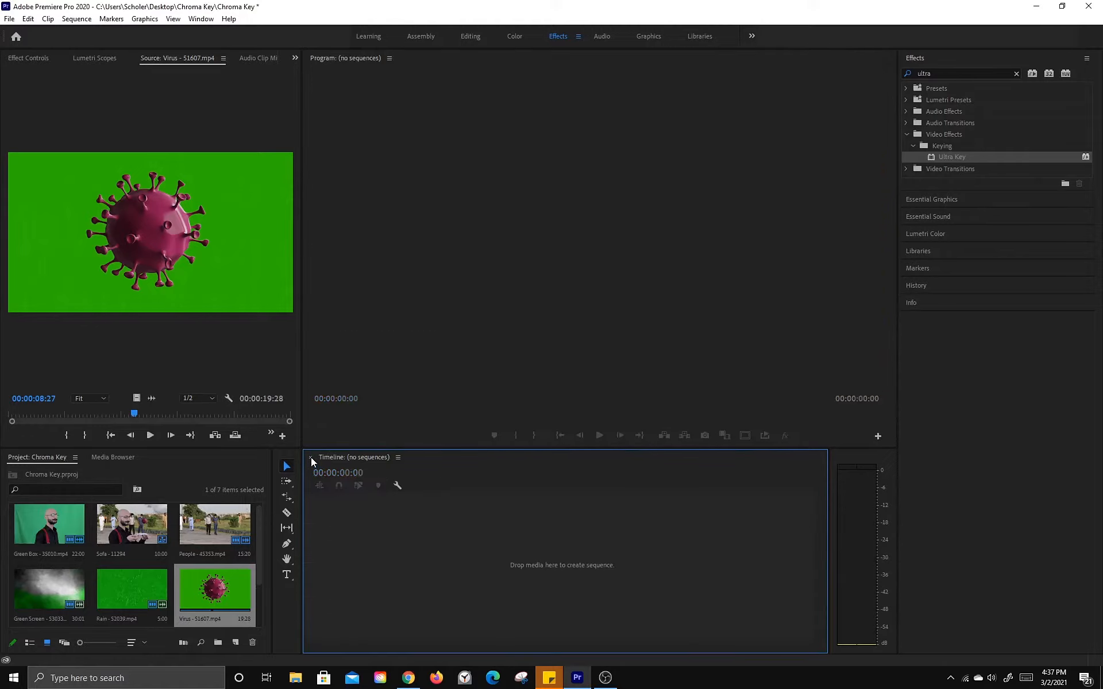
scroll(167, 543, "up", 1)
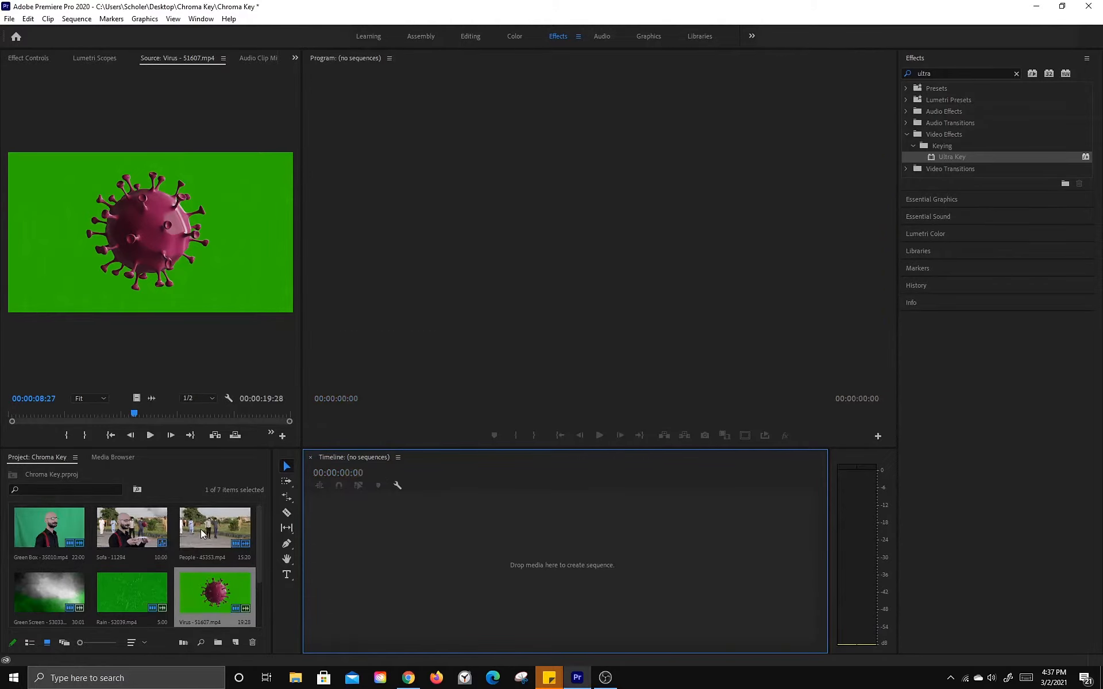
left_click_drag(205, 532, 498, 570)
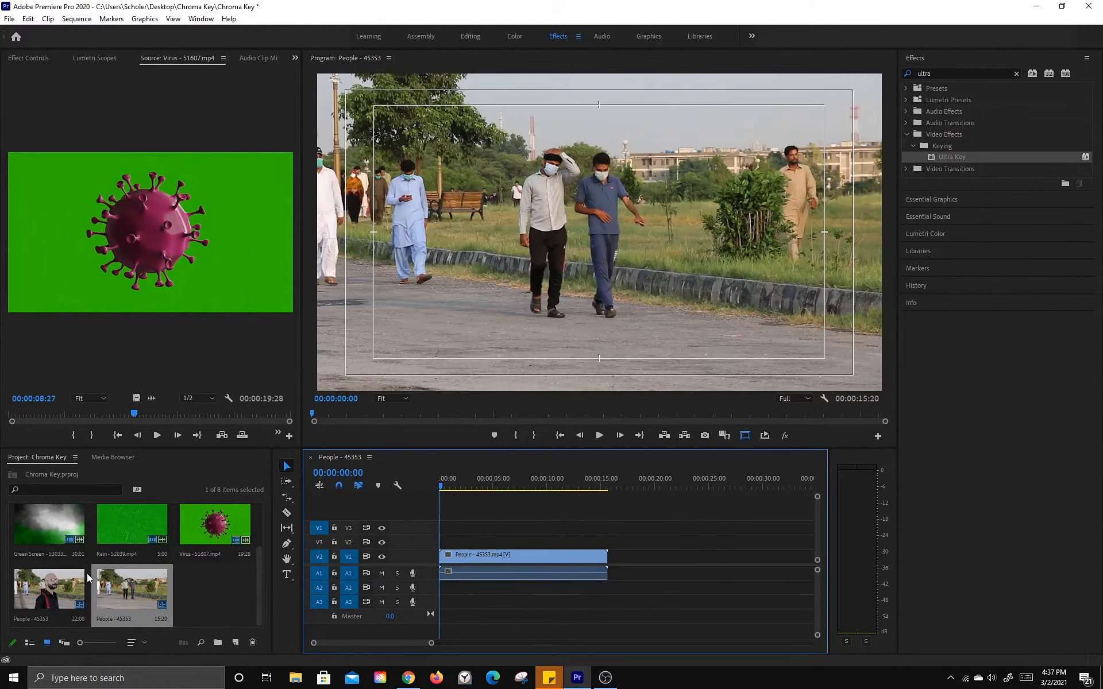
Step: Place Green Box - 35010.mp4 on track V2 above the People clip, starting at the beginning of the sequence
scroll(89, 577, "up", 2)
left_click(37, 526)
left_click_drag(37, 525, 436, 547)
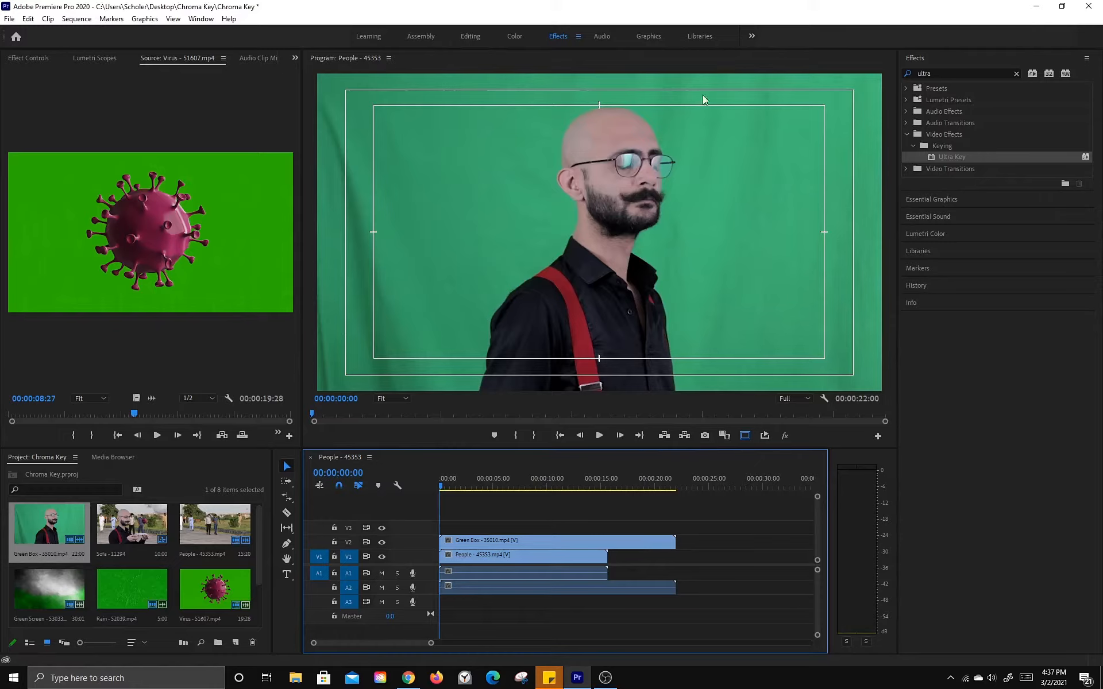
Step: Apply the Ultra Key effect to the Green Box clip on V2 and show its effect settings
left_click_drag(942, 74, 923, 73)
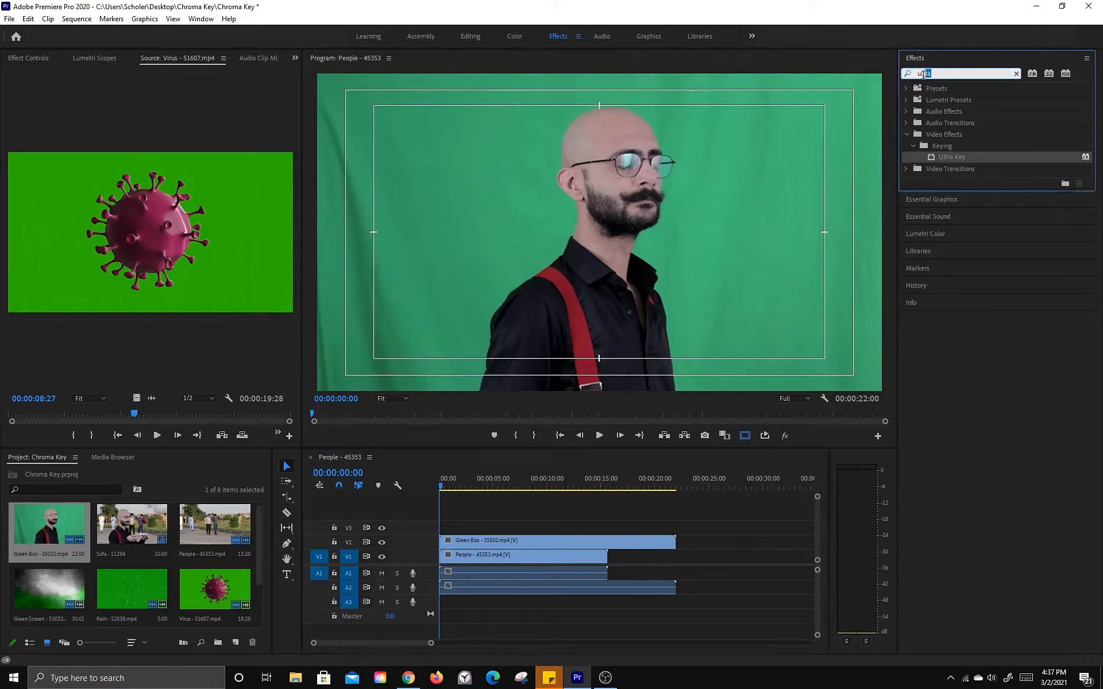
left_click_drag(938, 161, 502, 542)
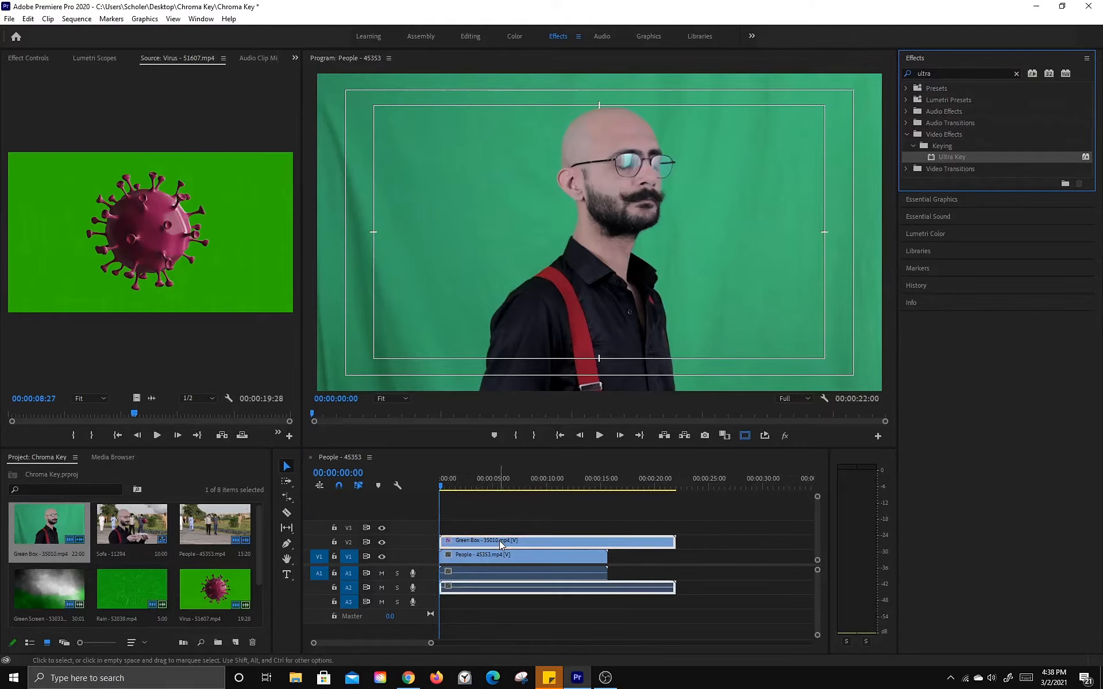
left_click(32, 58)
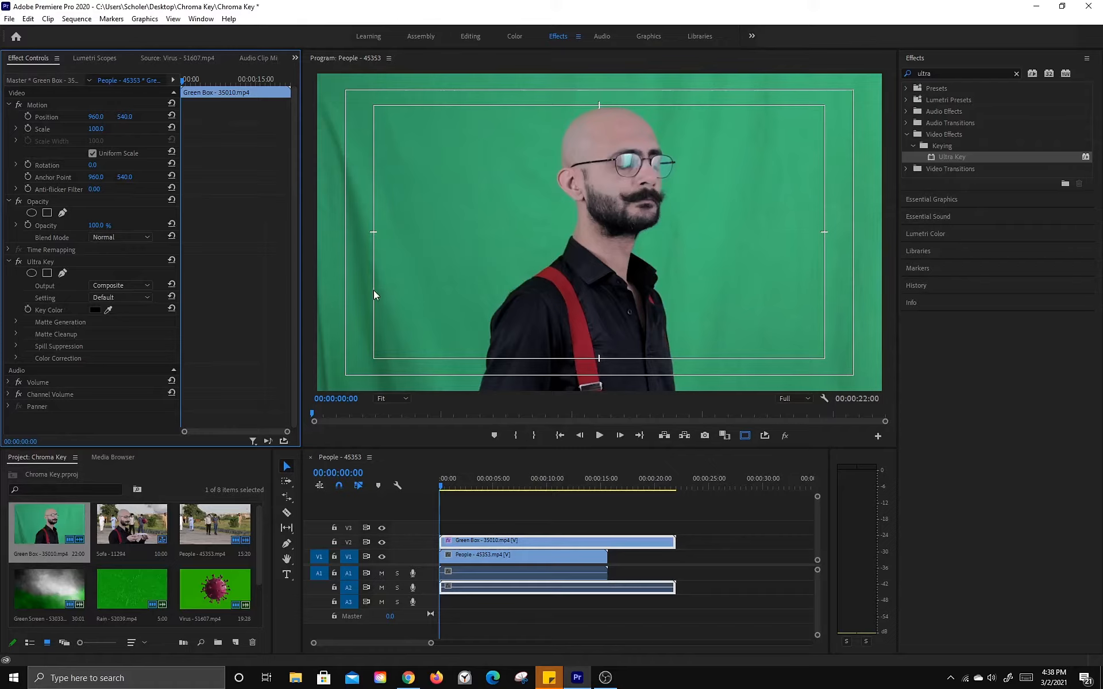
Step: Sample the green backdrop as the Ultra Key color and set the effect's output to Alpha Channel
left_click(108, 310)
left_click(435, 227)
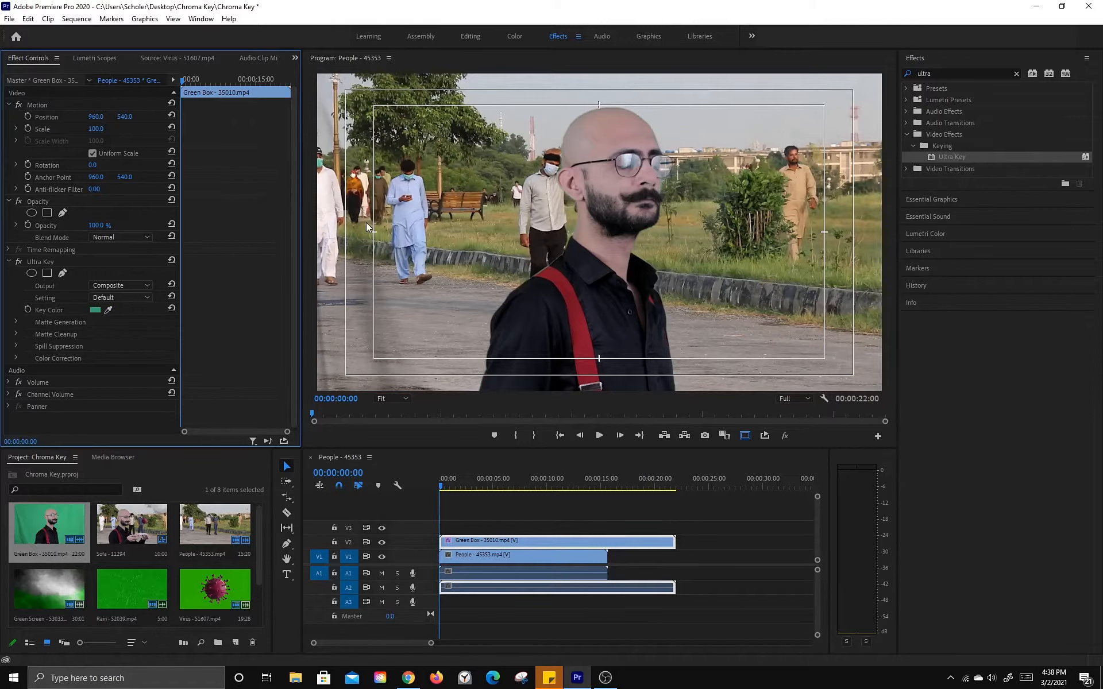
left_click(123, 286)
left_click(125, 308)
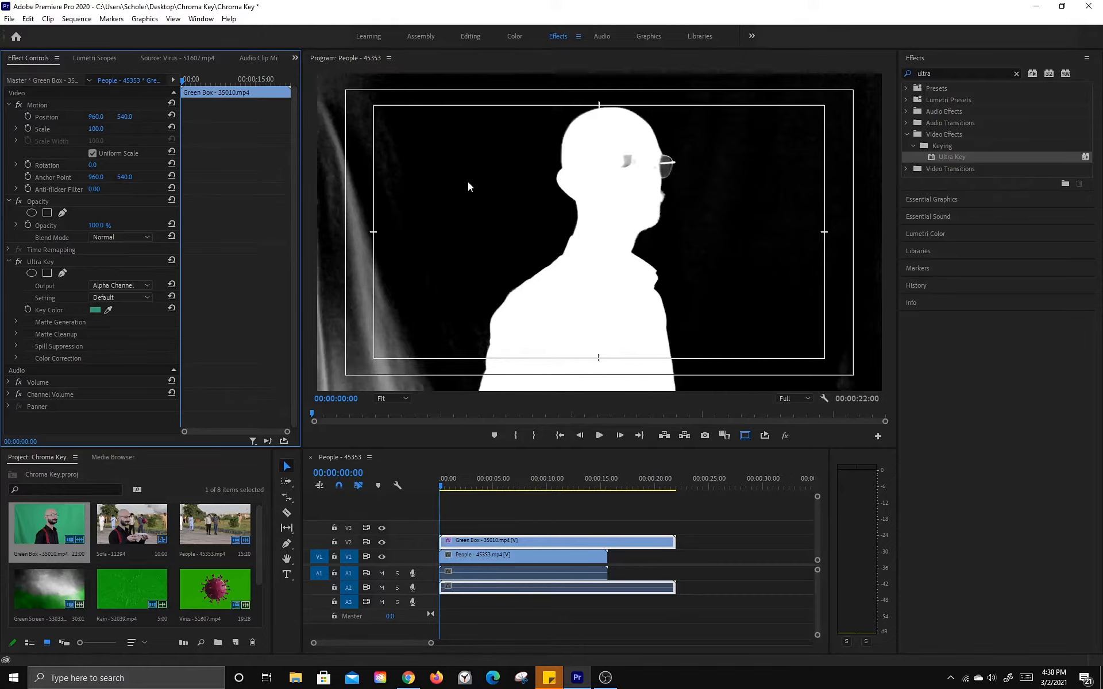
Step: Try Ultra Key's Aggressive setting on the matte and return it to Default
left_click(118, 298)
left_click(119, 331)
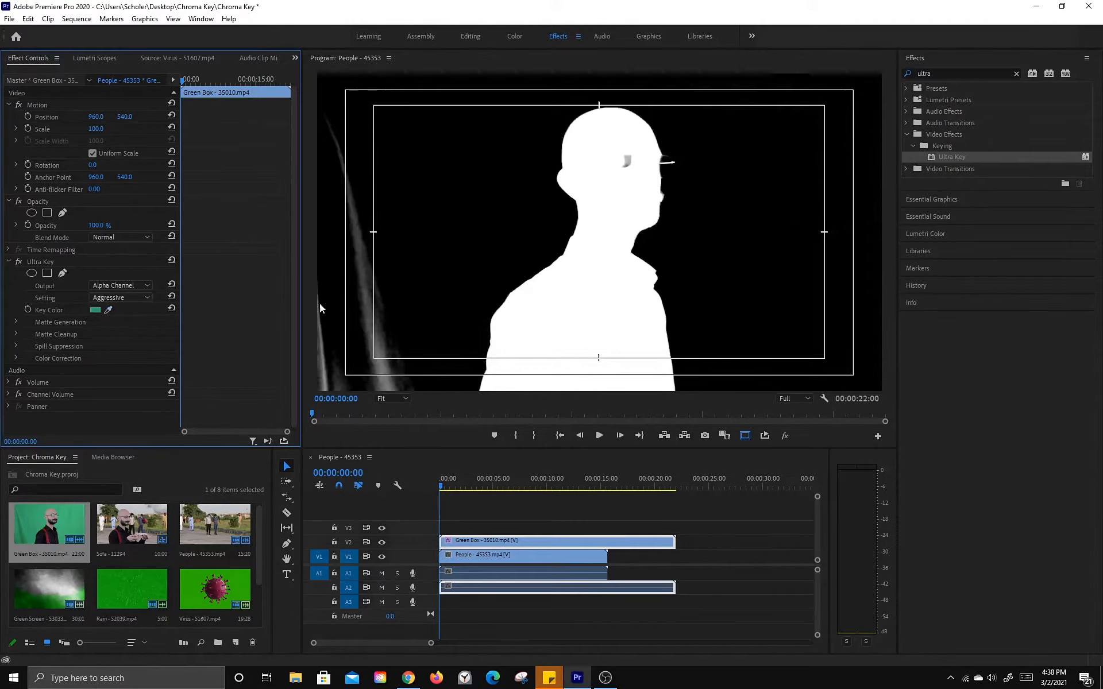
left_click(127, 298)
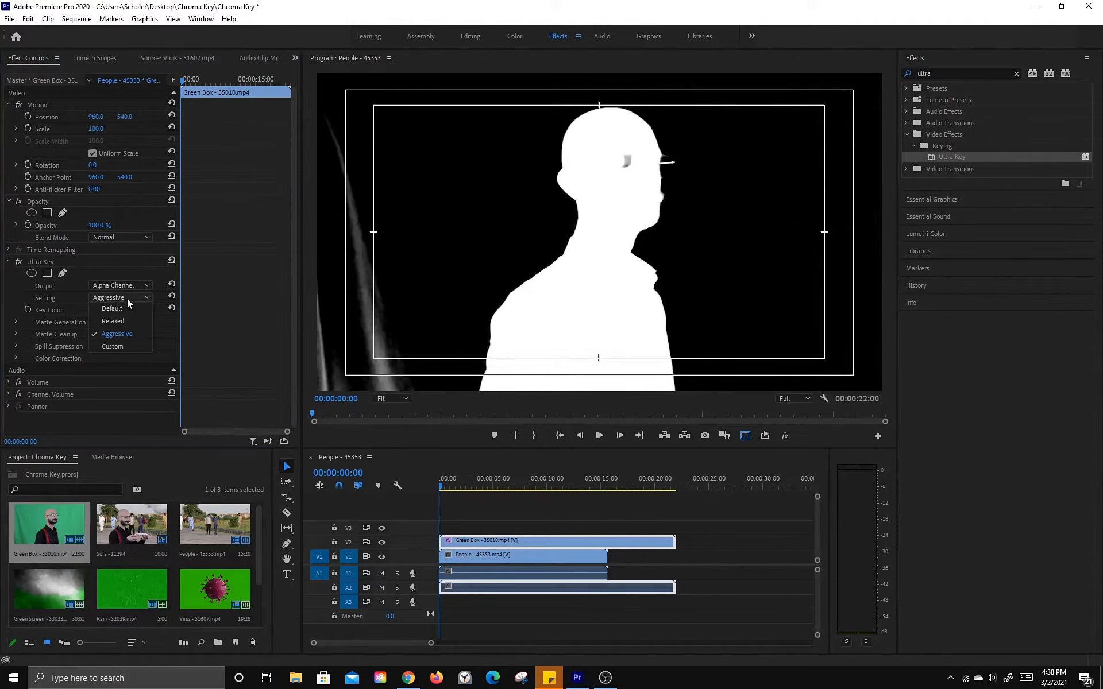
left_click(125, 309)
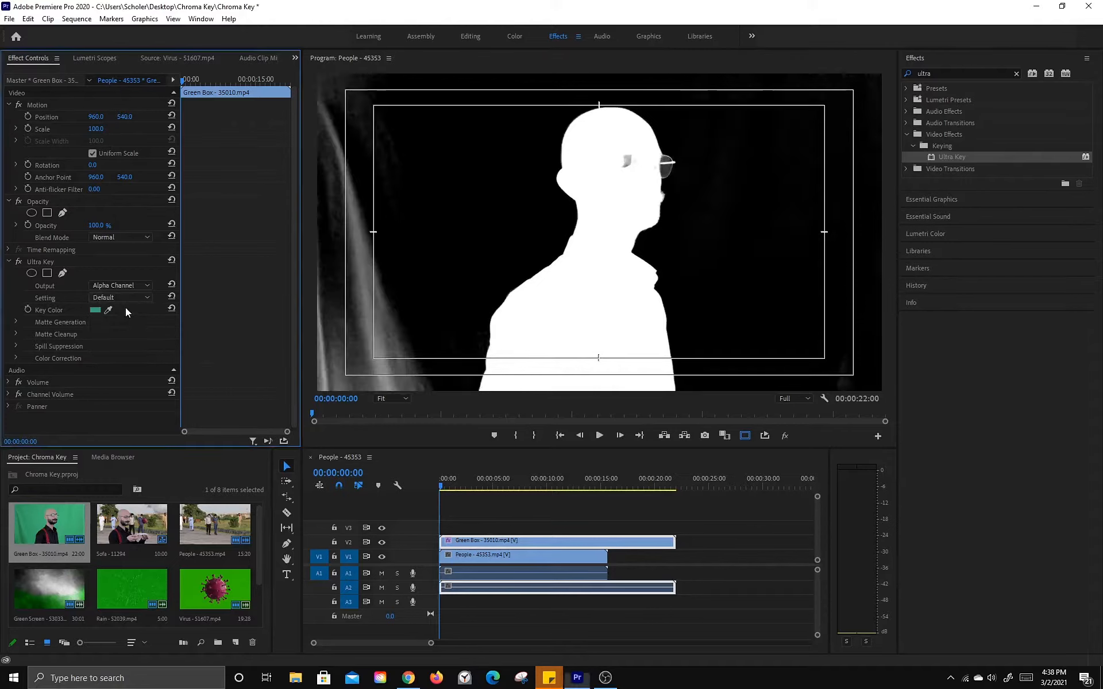
Step: Try a Shadow of 42 and a higher Highlight in Ultra Key's Matte Generation, and undo both changes
left_click(17, 322)
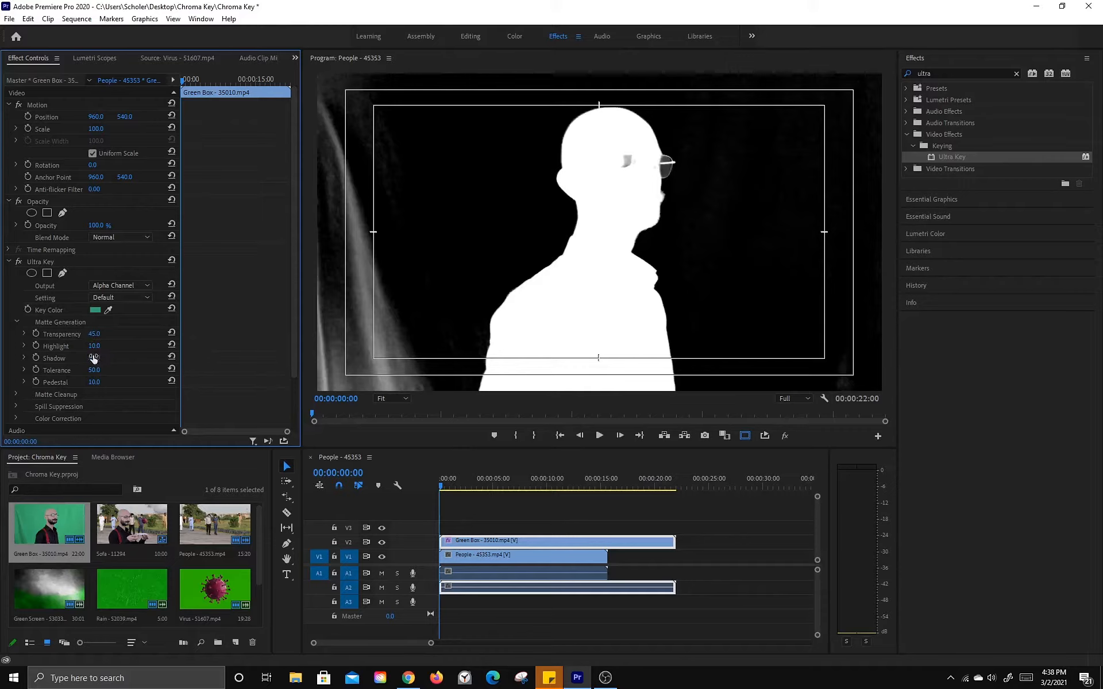
left_click_drag(95, 358, 105, 347)
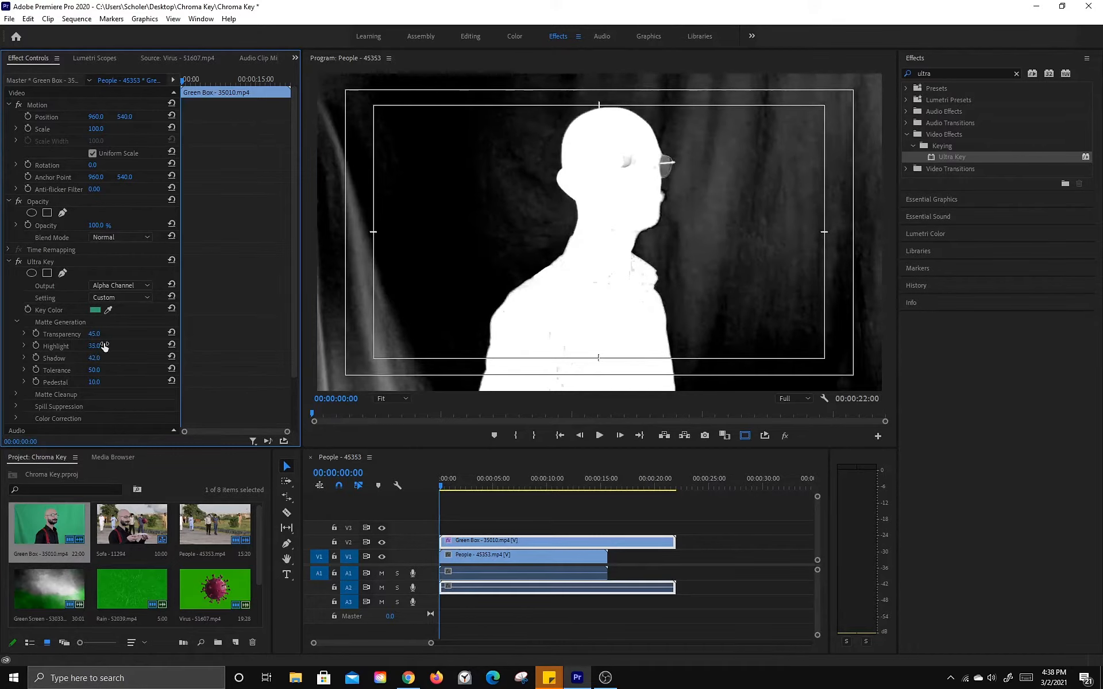
key("ctrl+z")
key("ctrl+z")
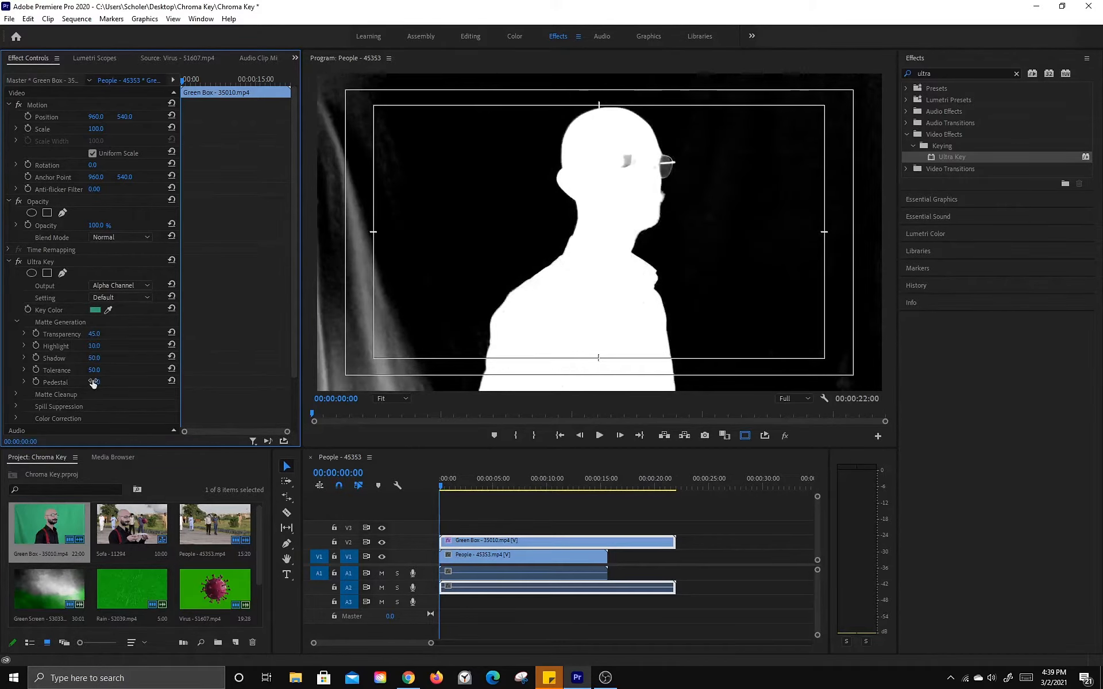
Step: Set Ultra Key's matte Pedestal to 100, try lowering Shadow to 30 and undo the Shadow change
left_click_drag(101, 382, 154, 382)
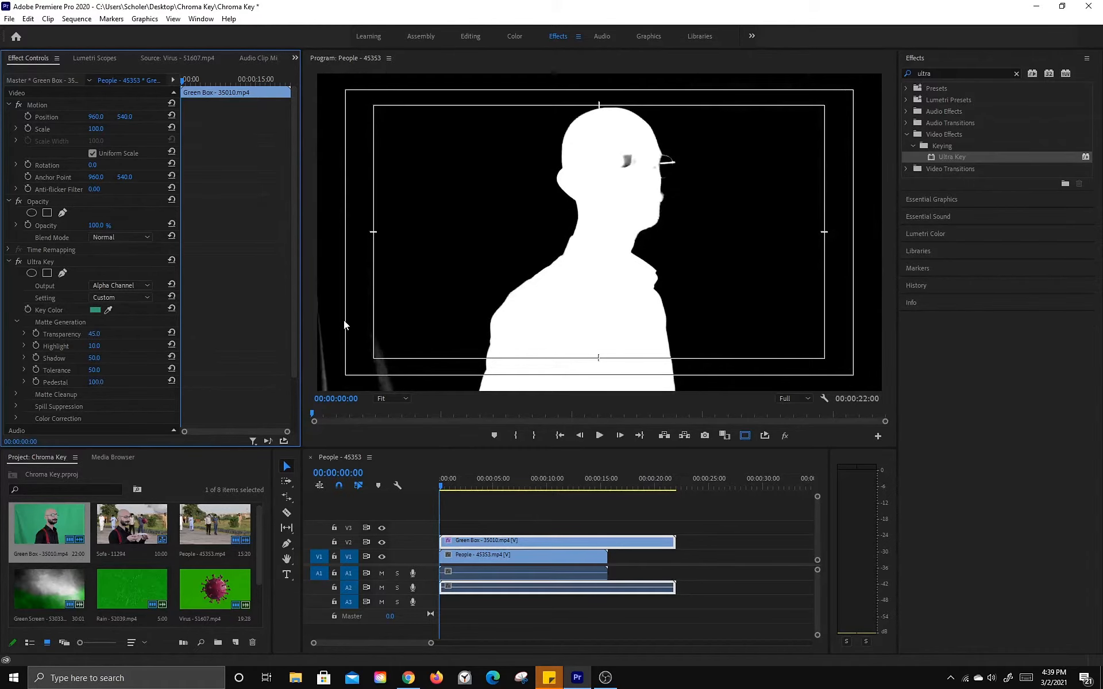
left_click_drag(94, 357, 80, 358)
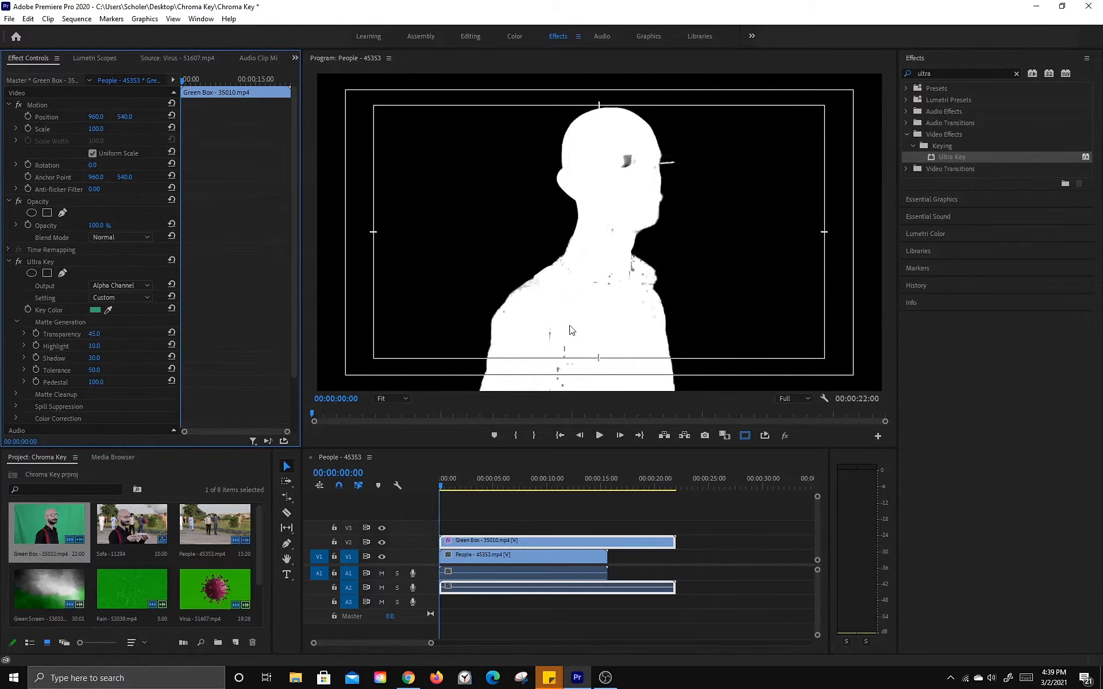
key("ctrl+z")
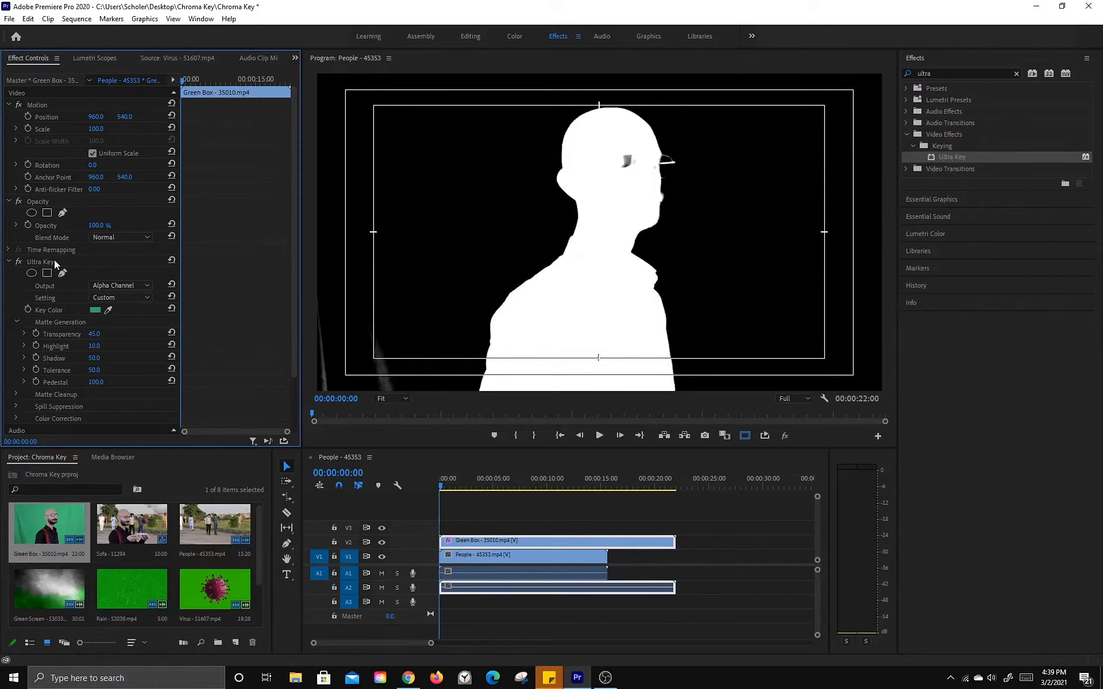
Step: Disable Ultra Key and add the Crop effect to the Green Box clip, trying and undoing a left crop
left_click(18, 262)
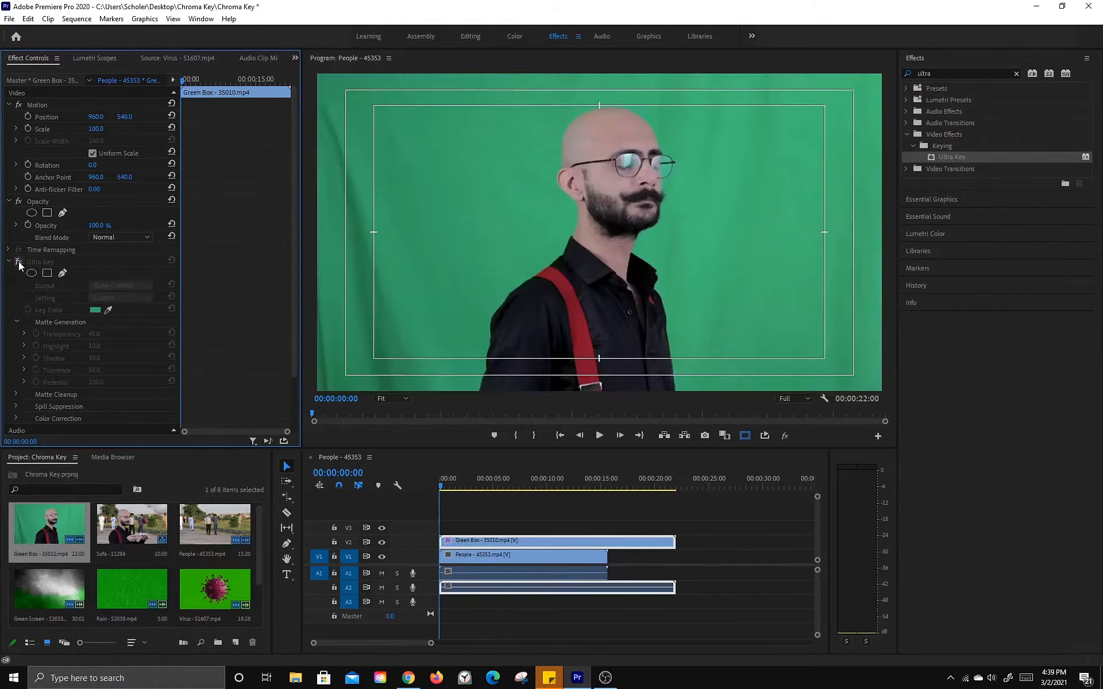
left_click(942, 72)
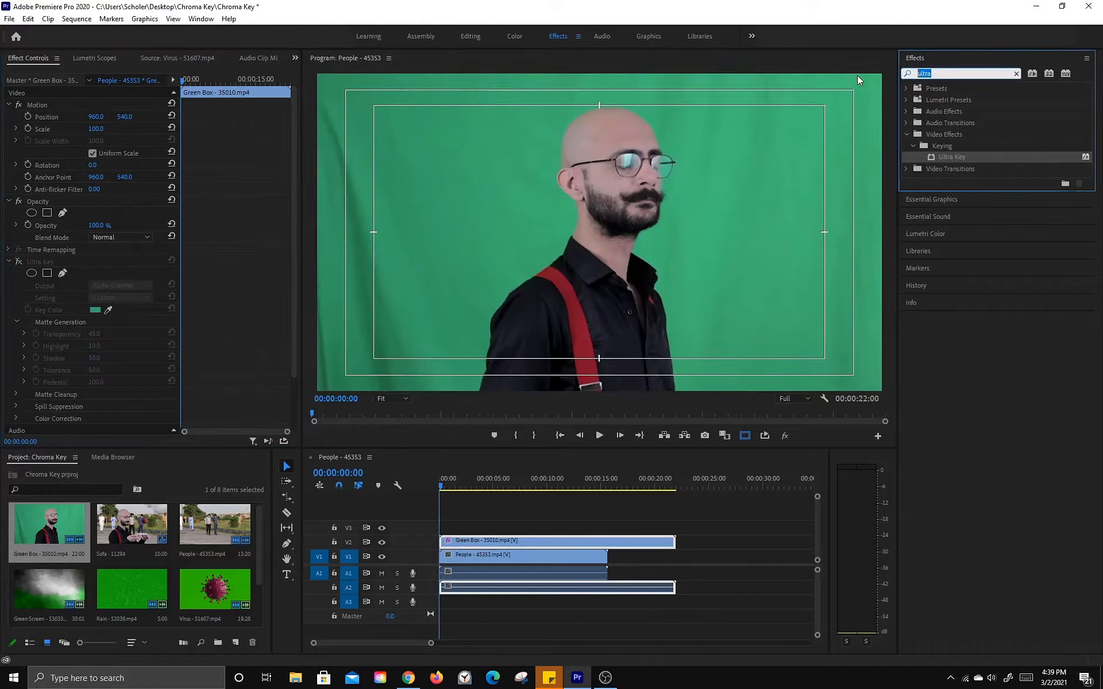
type("crop")
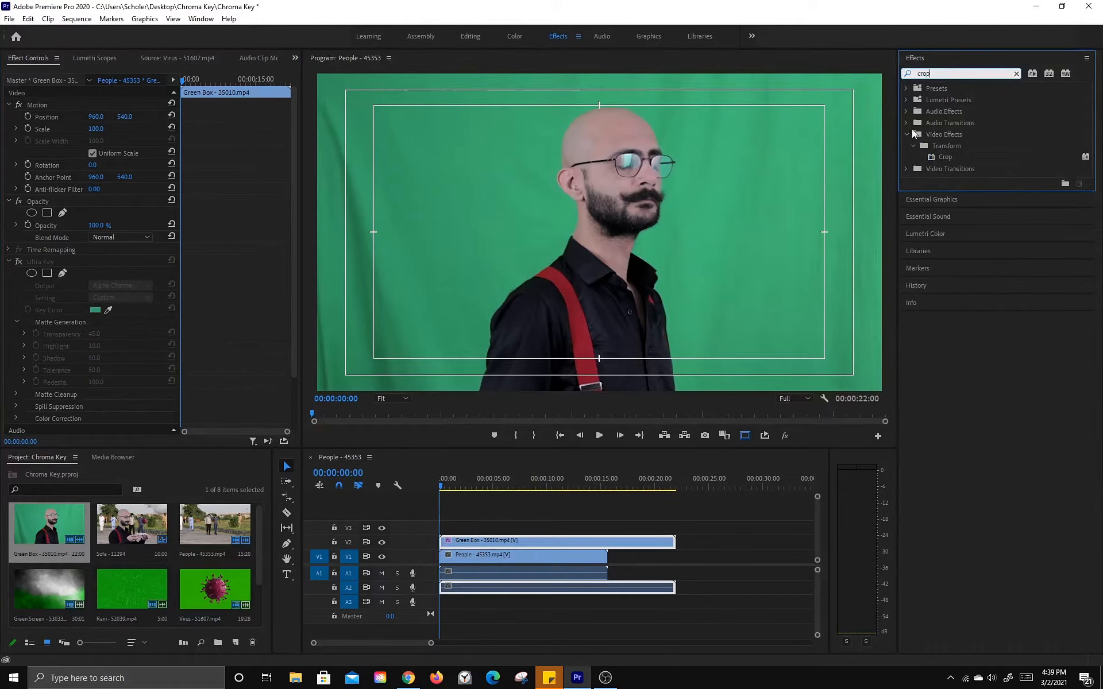
left_click(942, 159)
left_click_drag(944, 158, 503, 546)
scroll(23, 280, "down", 6)
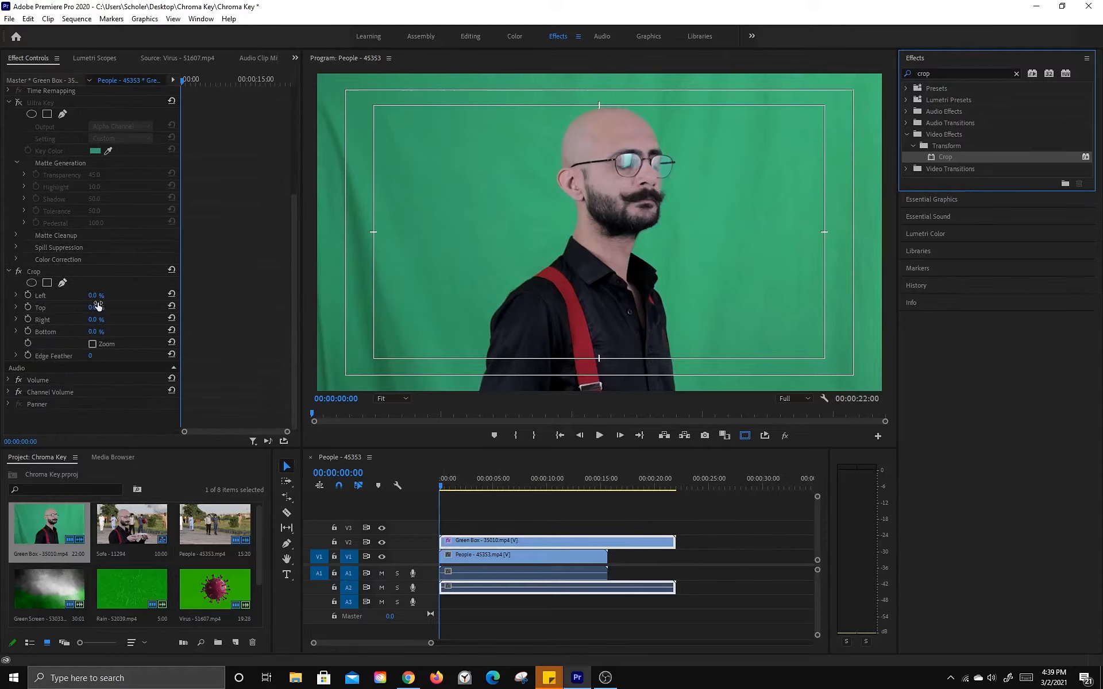
left_click_drag(92, 298, 125, 298)
key("ctrl+z")
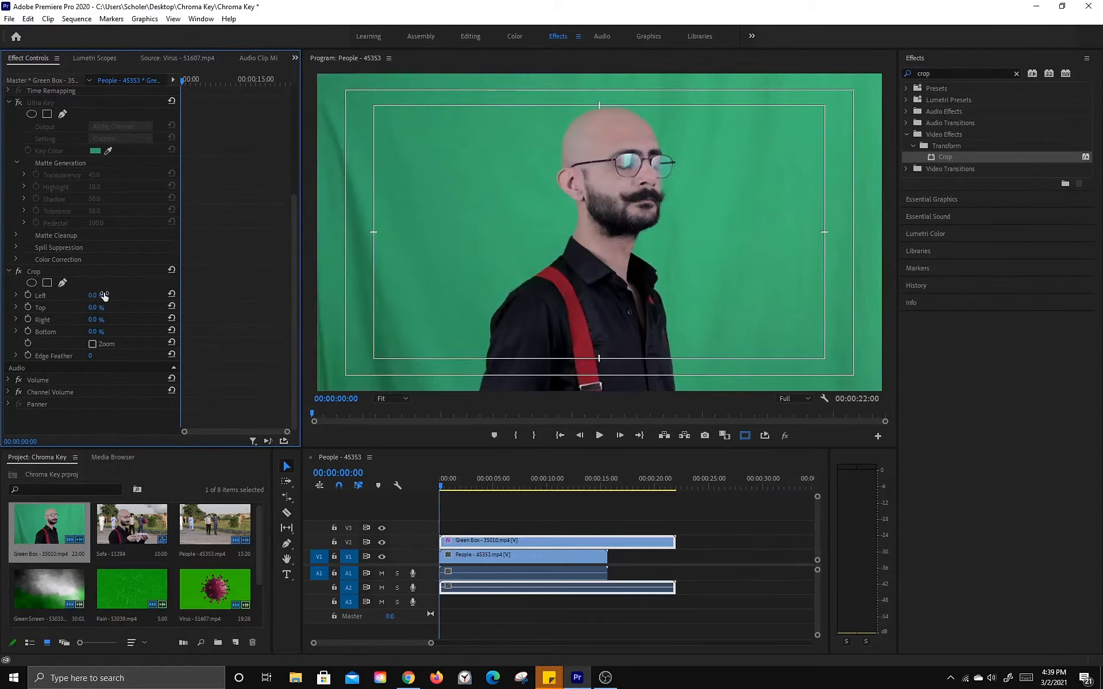
Step: Draw a closed pen mask on the Crop effect loosely around the man, from the frame's lower edge over his head and back down
left_click(66, 283)
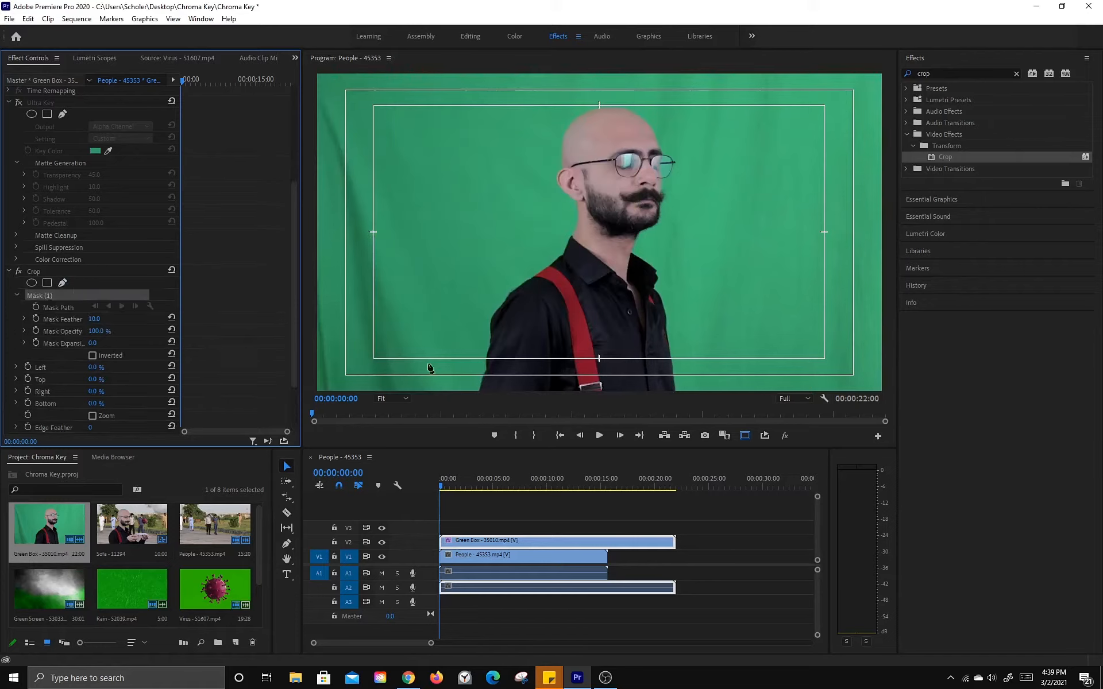
left_click(444, 389)
left_click(456, 284)
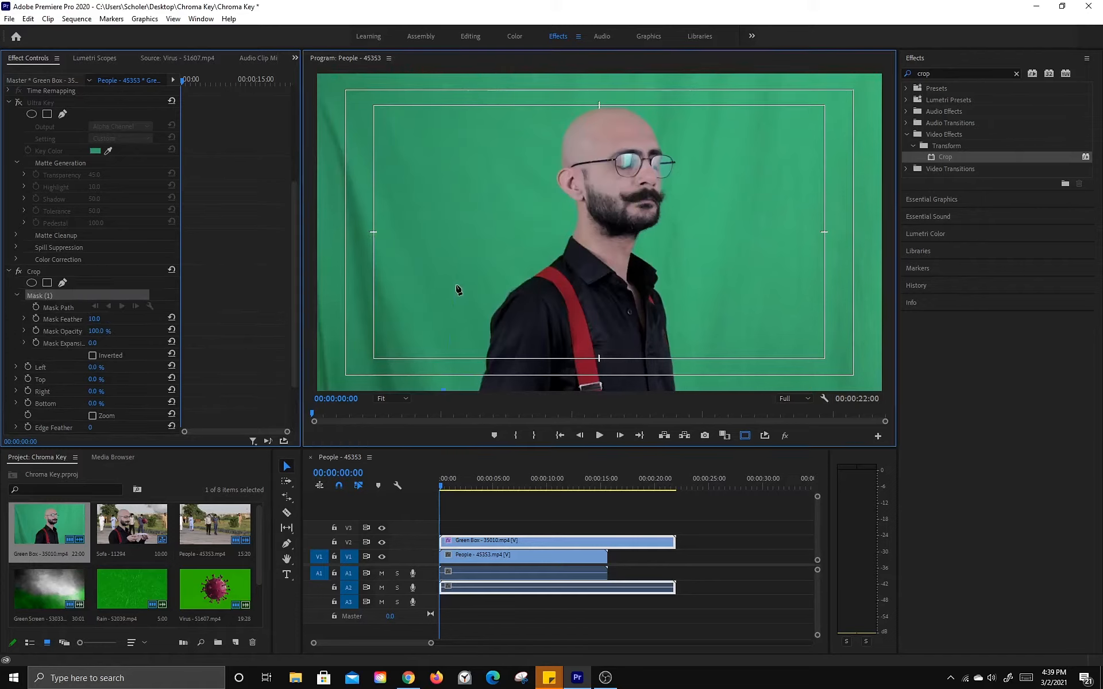
left_click(488, 205)
left_click(519, 140)
left_click(553, 91)
left_click(635, 82)
left_click(723, 101)
left_click(778, 151)
left_click(789, 200)
left_click(825, 270)
left_click(829, 331)
left_click(831, 383)
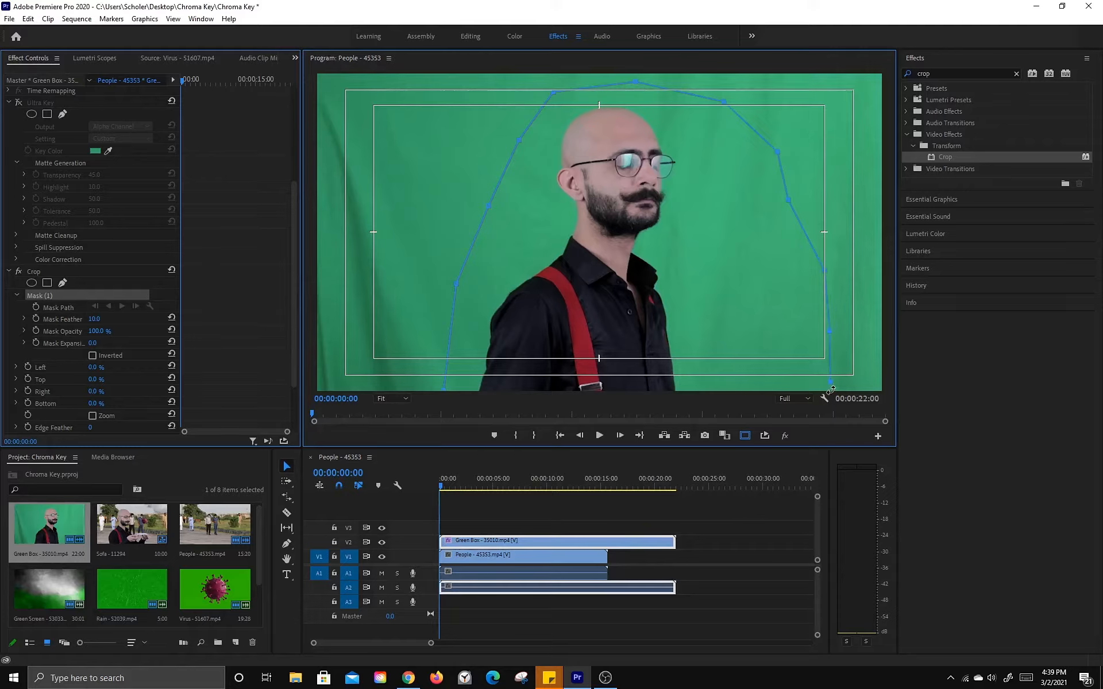
left_click_drag(831, 386, 831, 395)
left_click(444, 393)
Step: Check the mask against the man's movement up to 00:00:03:19 and shift its edge outward beside his extended hand
left_click(442, 488)
key("space")
left_click_drag(454, 486, 480, 489)
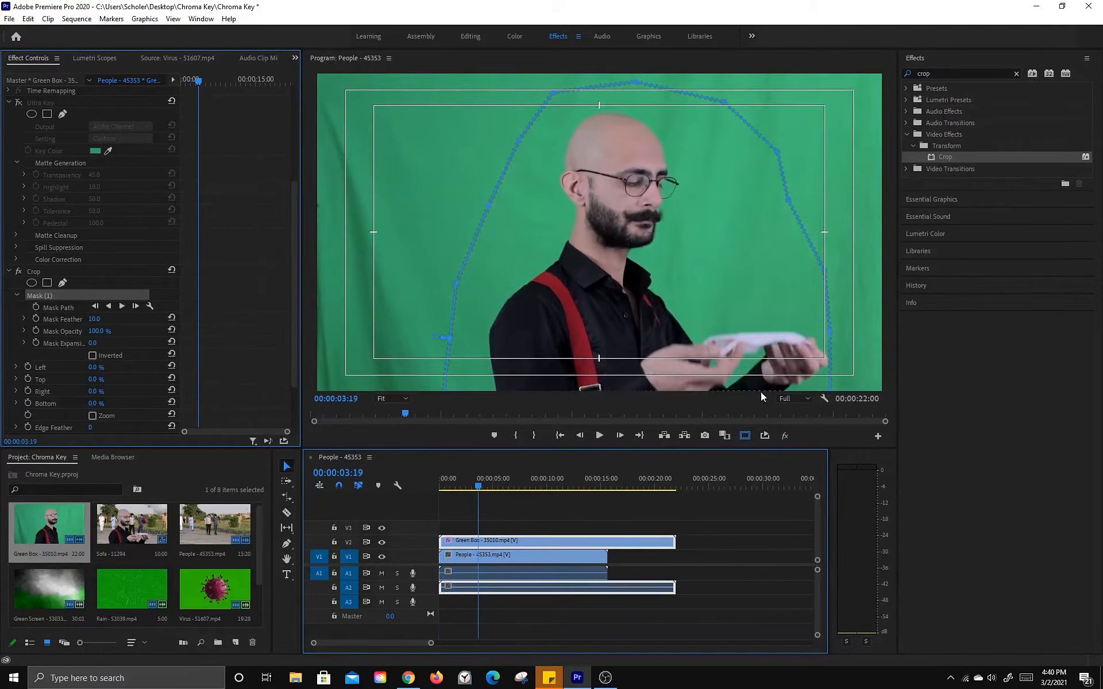
left_click_drag(832, 334, 839, 330)
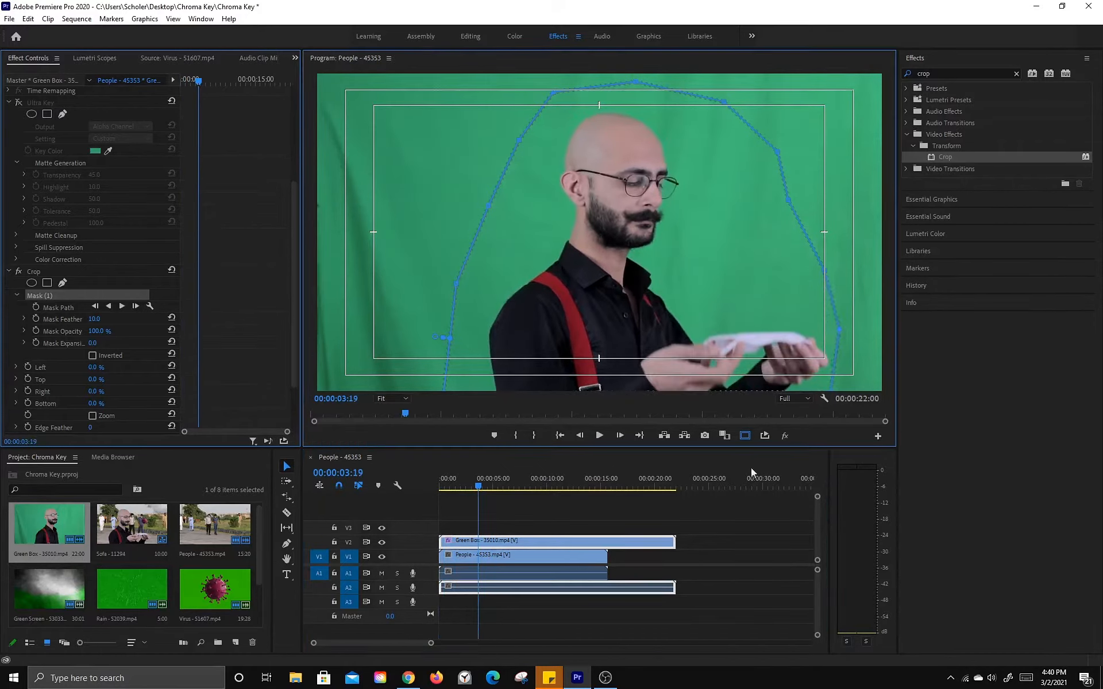
Step: Check the mask at 00:00:06:19, invert the Crop mask and increase the Left crop until the backdrop outside it is removed
left_click(470, 487)
left_click_drag(470, 486, 511, 487)
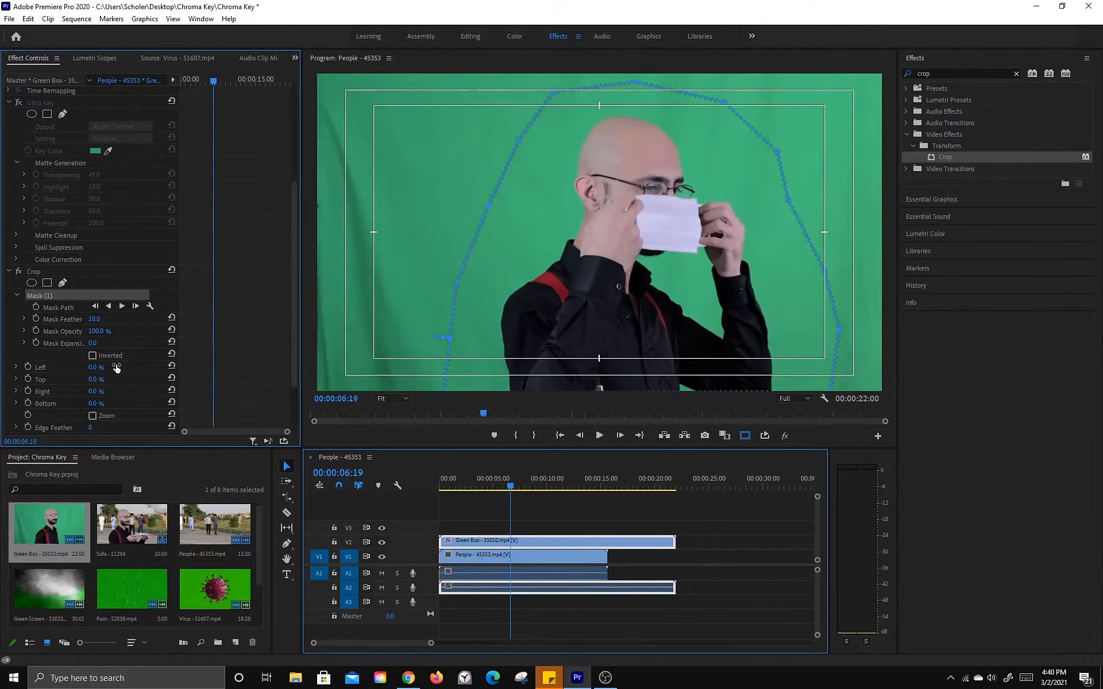
mouse_move(116, 368)
left_mouse_down()
mouse_move(184, 368)
mouse_move(98, 370)
left_mouse_up()
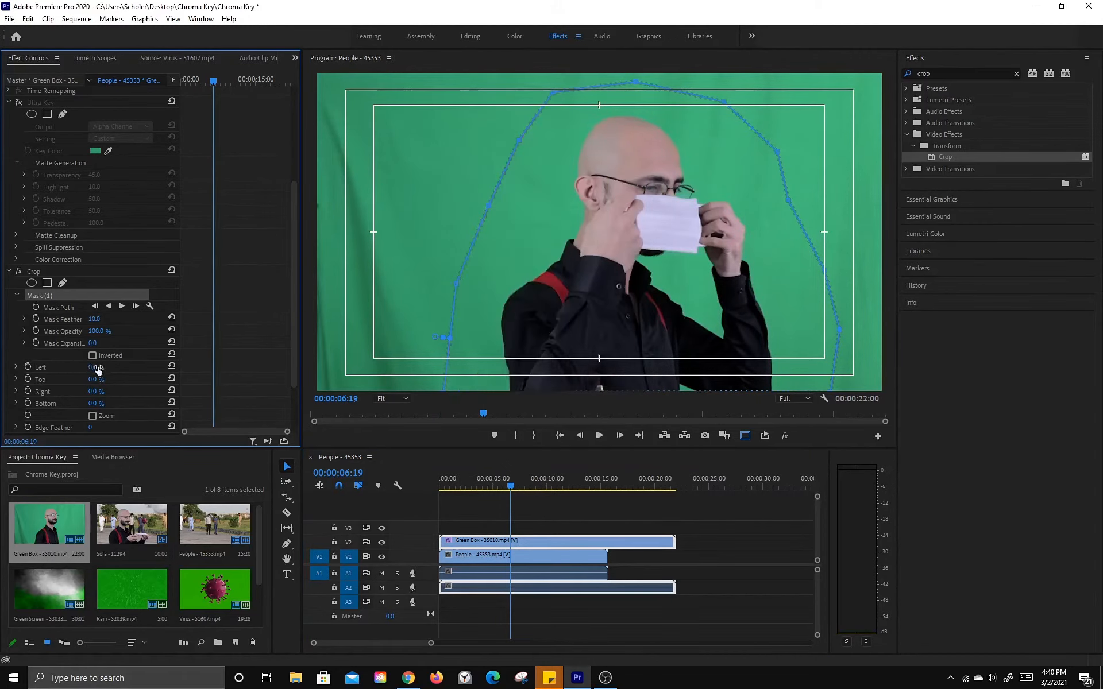
left_click(92, 356)
left_click_drag(100, 370, 167, 368)
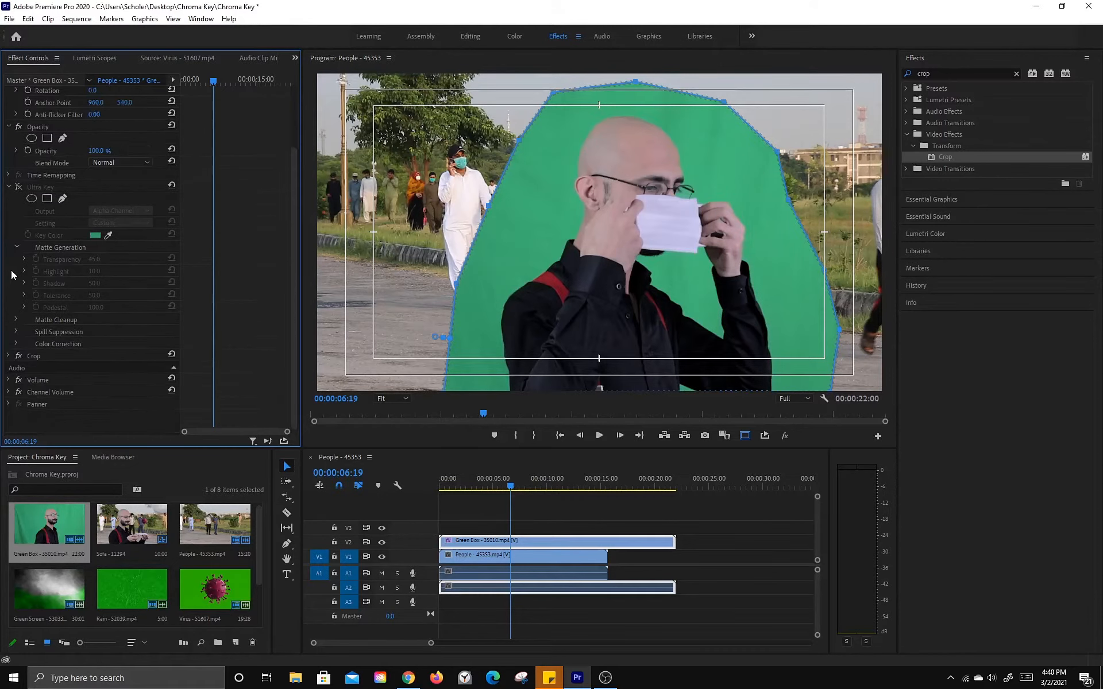
Step: Re-enable Ultra Key on the Green Box clip and set its Output to Composite
left_click(19, 187)
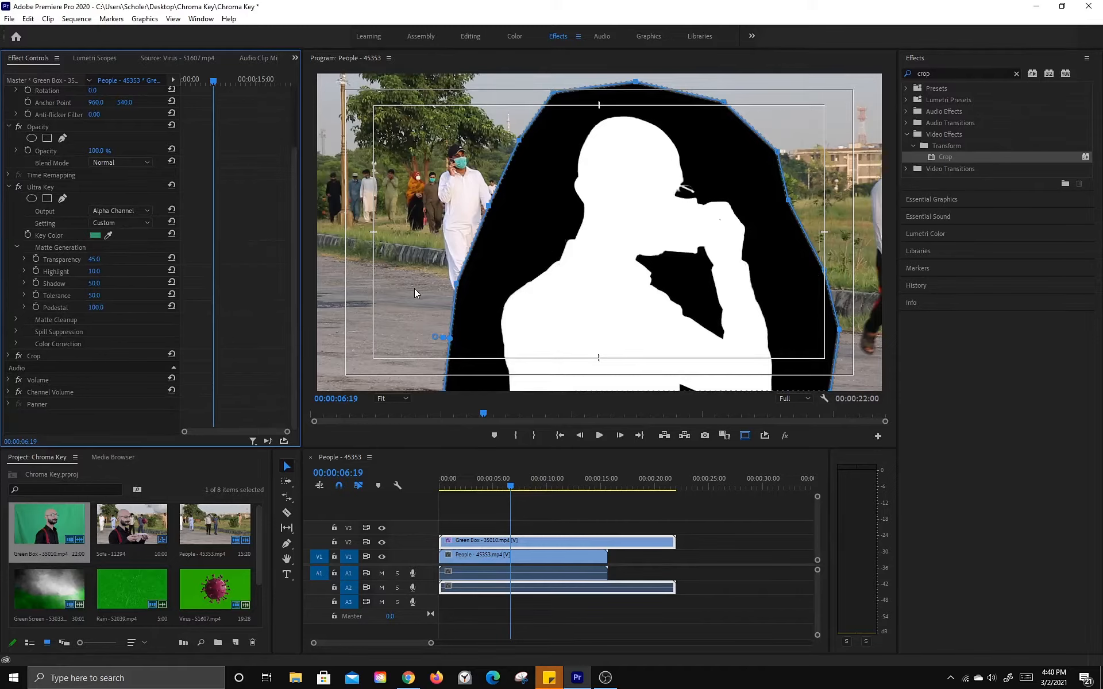
left_click(123, 209)
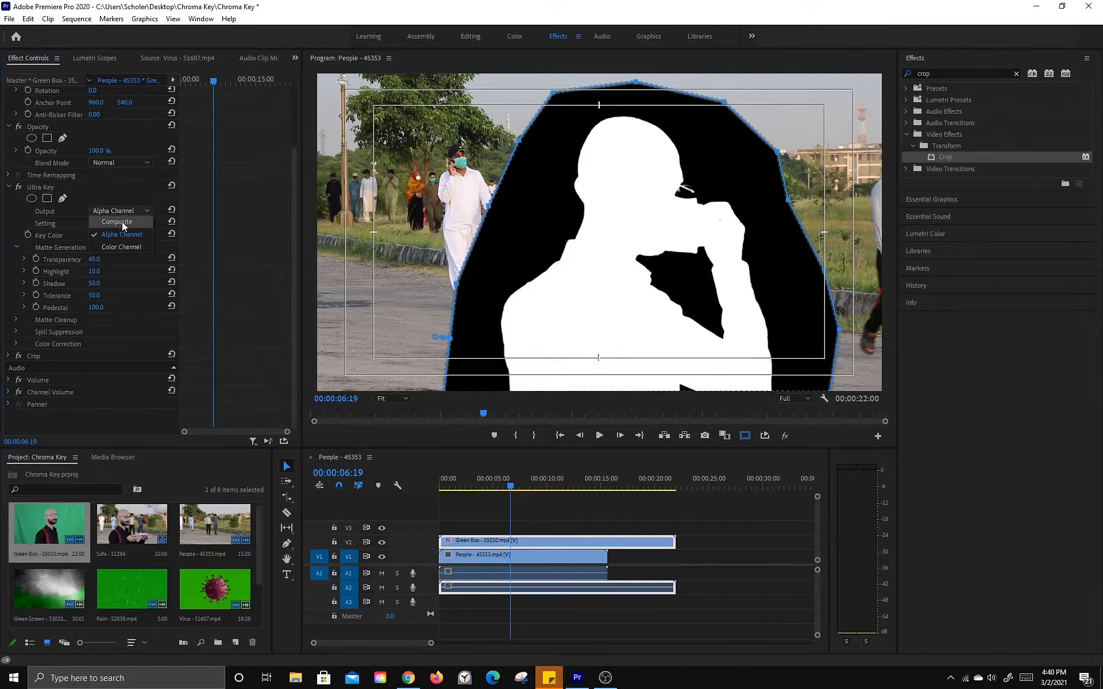
left_click(122, 222)
left_click(9, 187)
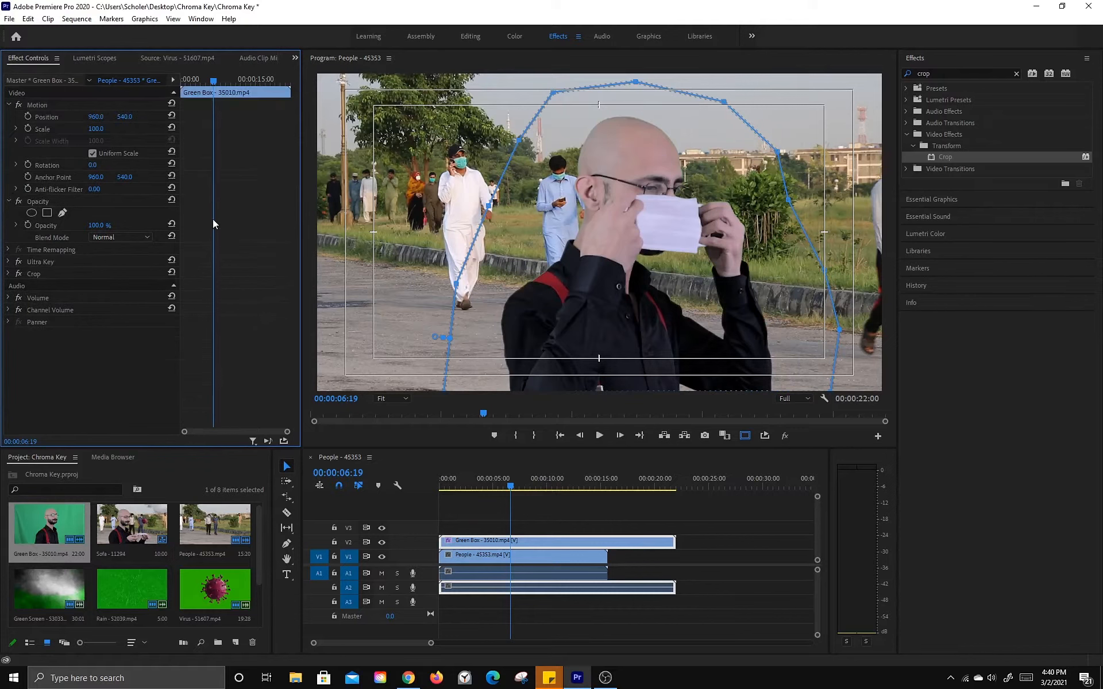
Step: Hide the mask outline and move the man sideways by setting the clip's horizontal Position to 495
left_click(46, 200)
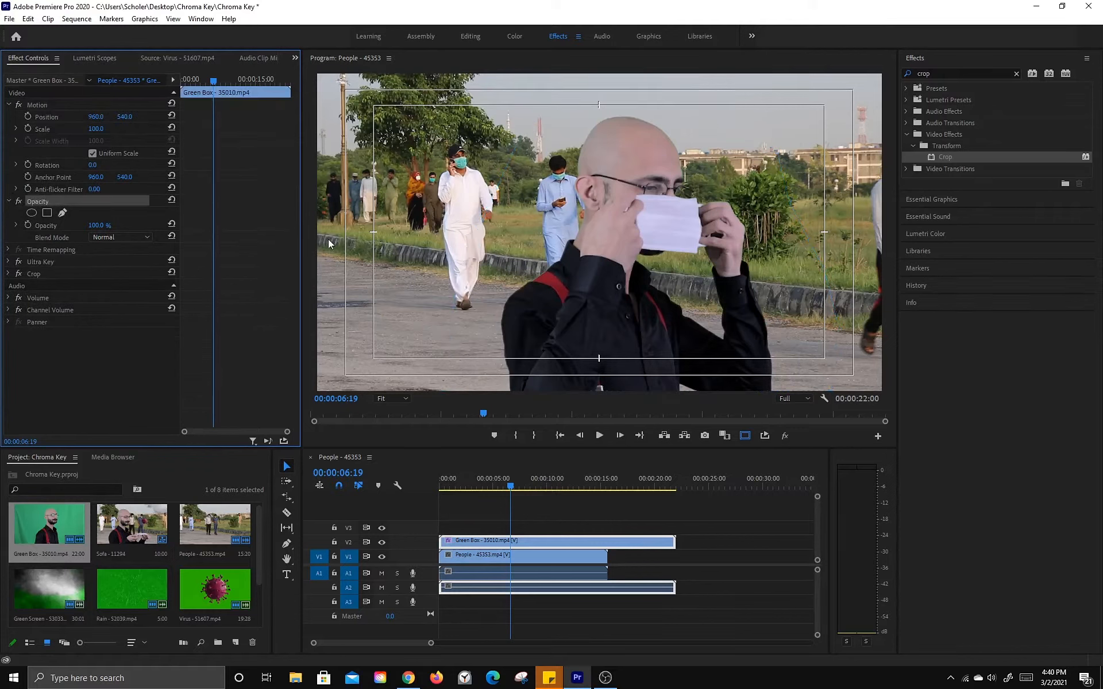
left_click_drag(99, 117, 7, 116)
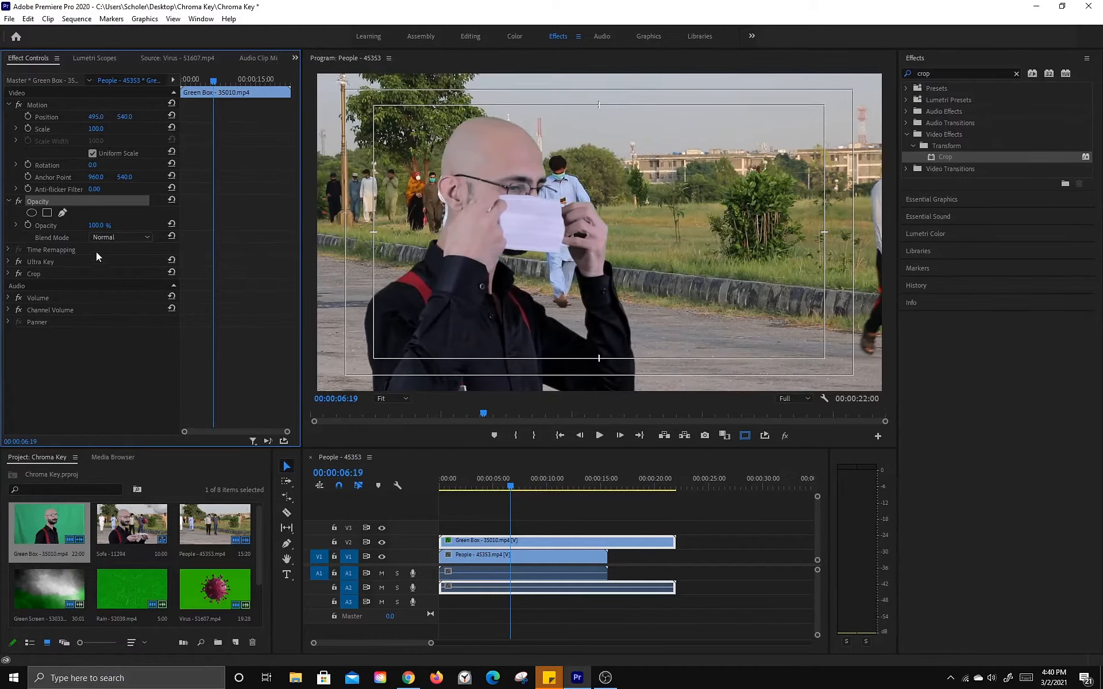
Step: Set Ultra Key's Spill Suppression Desaturate to 22 and raise its Color Correction Saturation on the Green Box clip
left_click(8, 262)
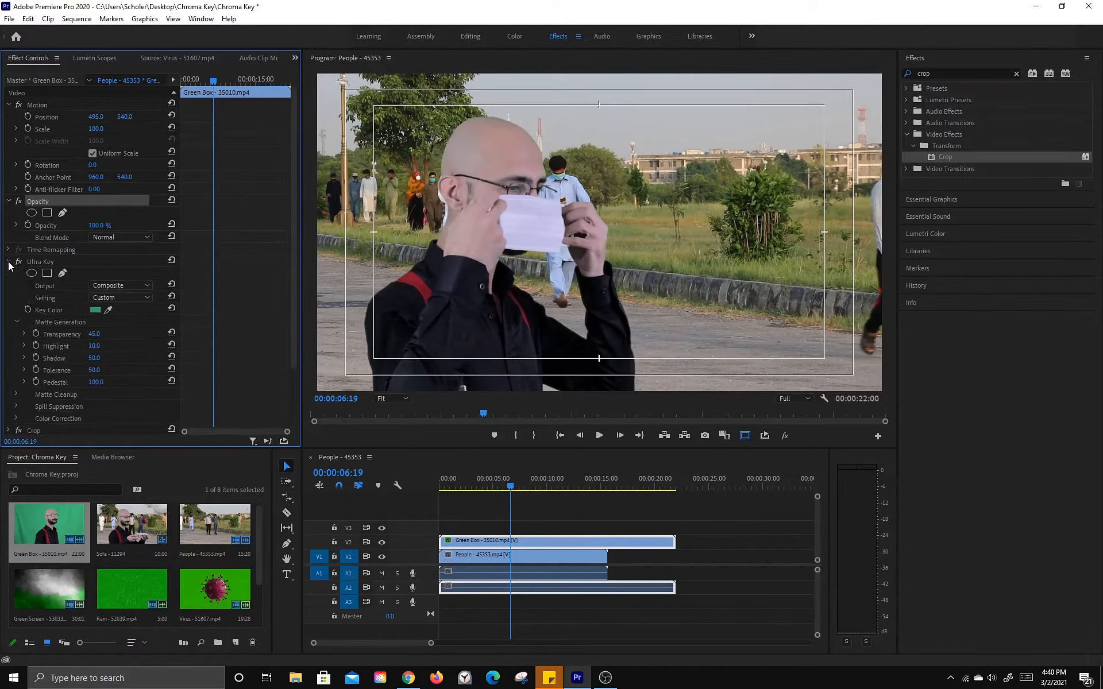
scroll(64, 334, "down", 1)
left_click(18, 310)
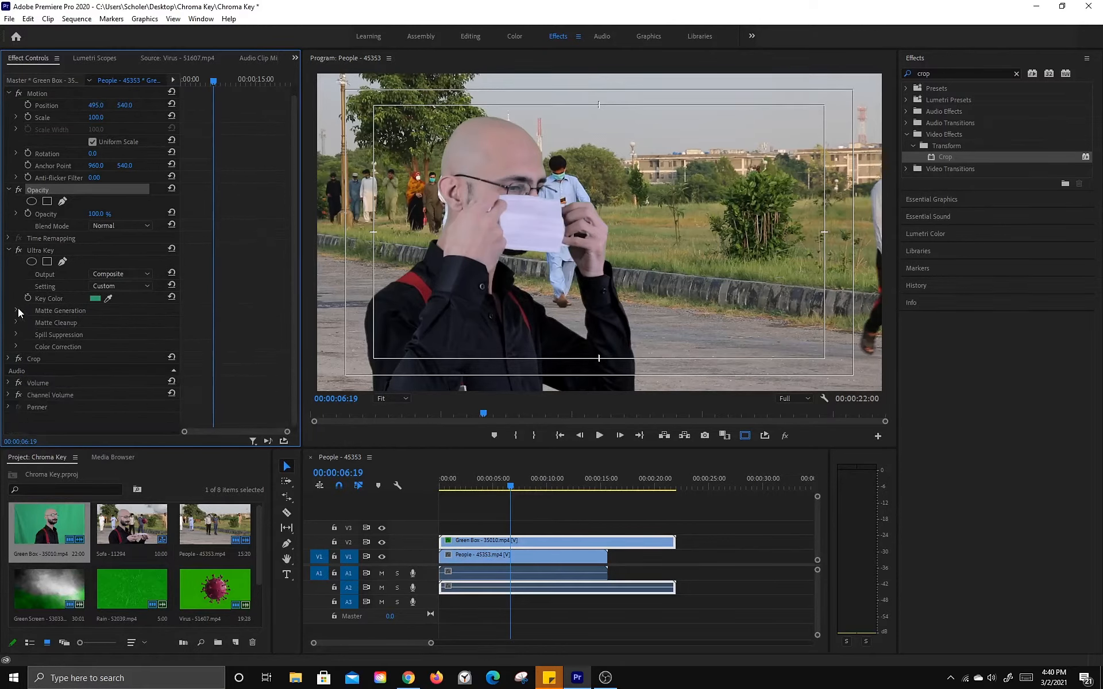
scroll(19, 308, "down", 1)
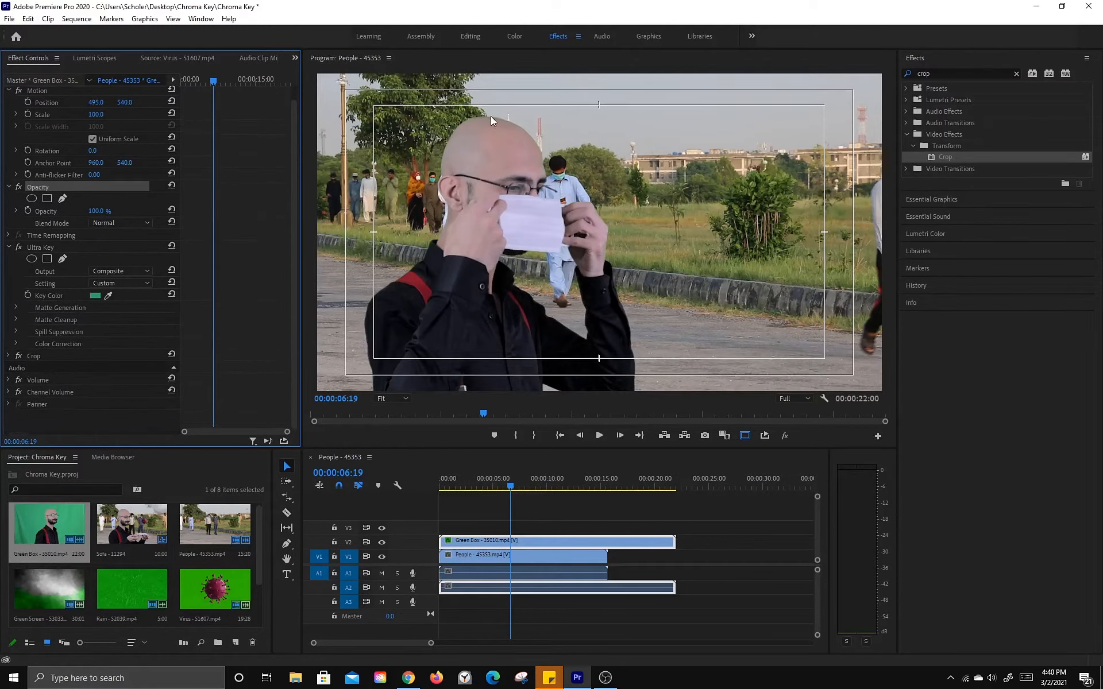
left_click(16, 331)
left_click_drag(93, 344, 106, 345)
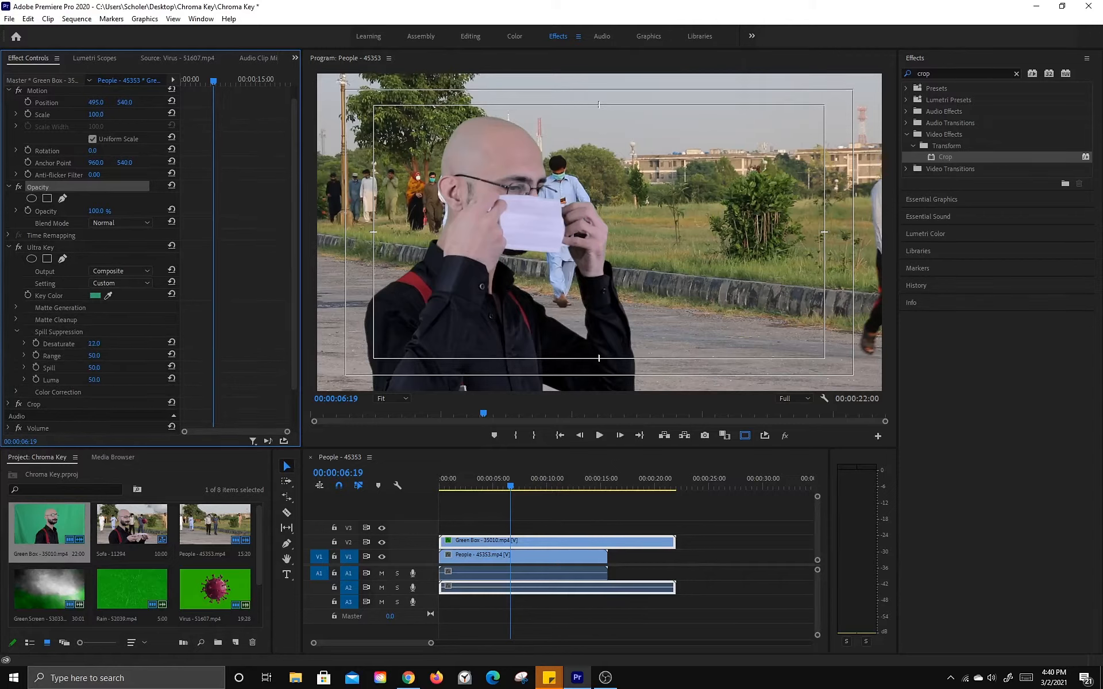
left_click(16, 332)
left_click(16, 344)
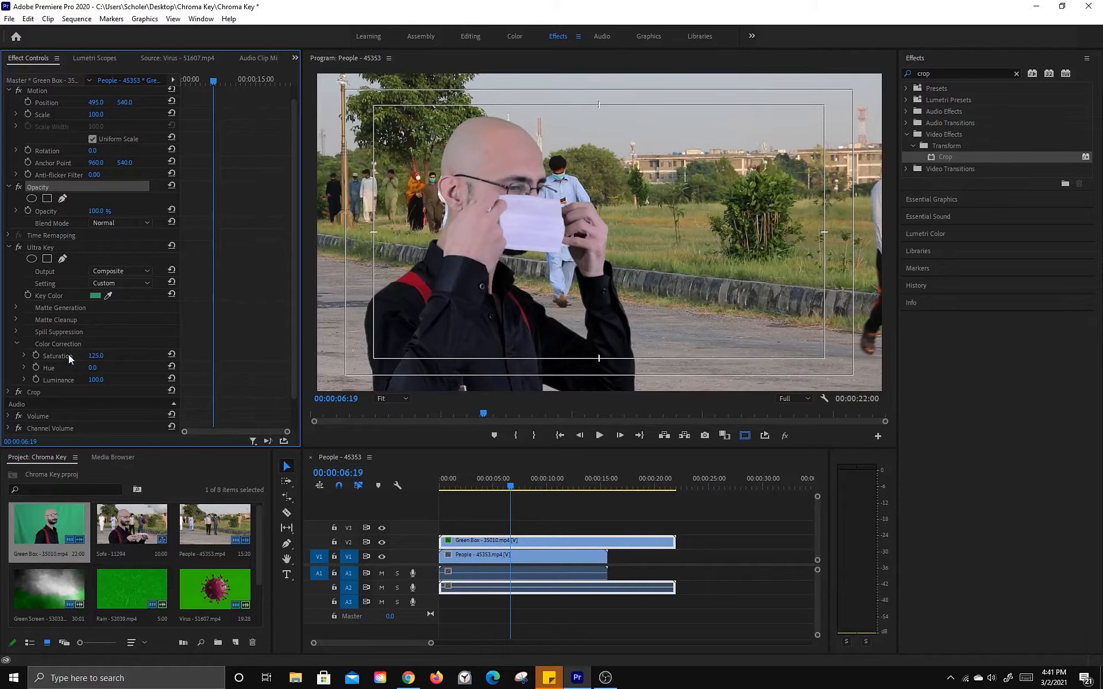
left_click(17, 344)
left_click(9, 248)
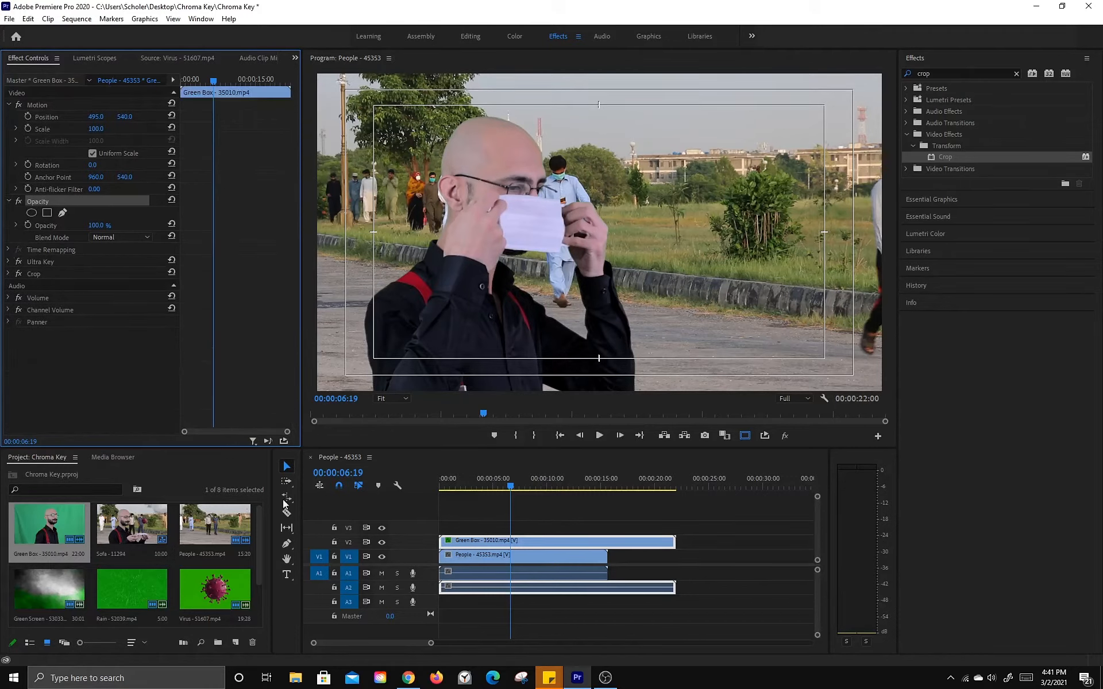
Step: Place the Green Screen smoke clip on V3 at the sequence start and apply the Ultra Key effect to it
left_click(46, 590)
left_click_drag(93, 593, 428, 529)
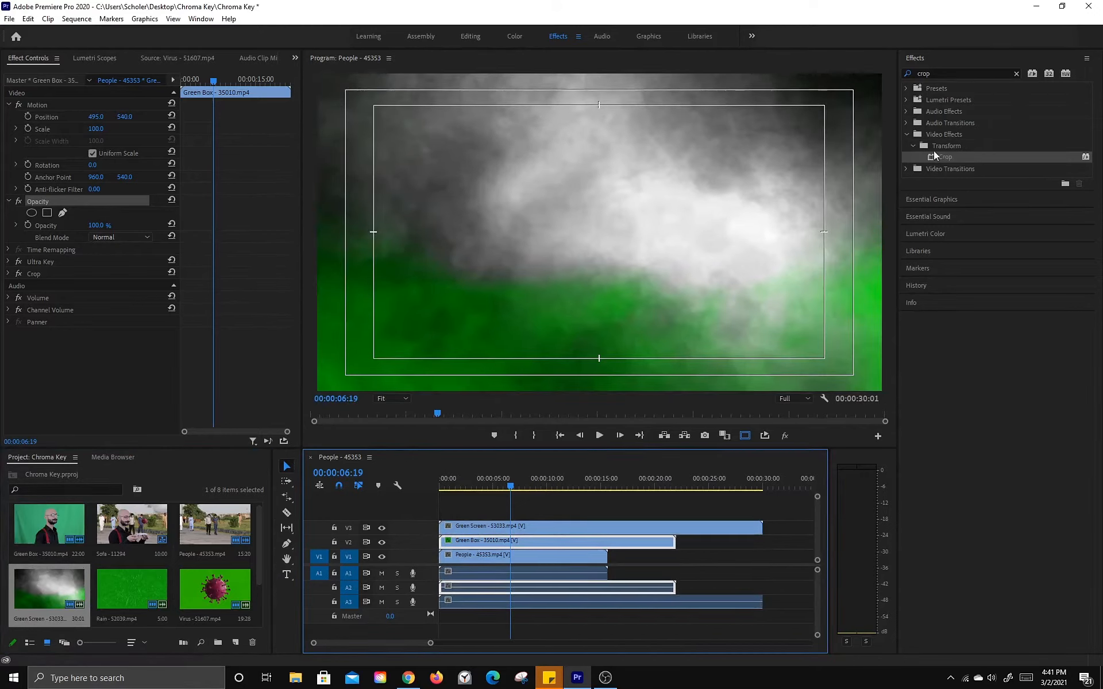
left_click(942, 73)
key("BackSpace")
key("BackSpace")
key("BackSpace")
key("BackSpace")
type("ultra")
left_click_drag(942, 155, 531, 526)
Step: Sample the smoke clip's green as the key color, inspect the matte in Alpha Channel output and return to Composite
left_click(109, 309)
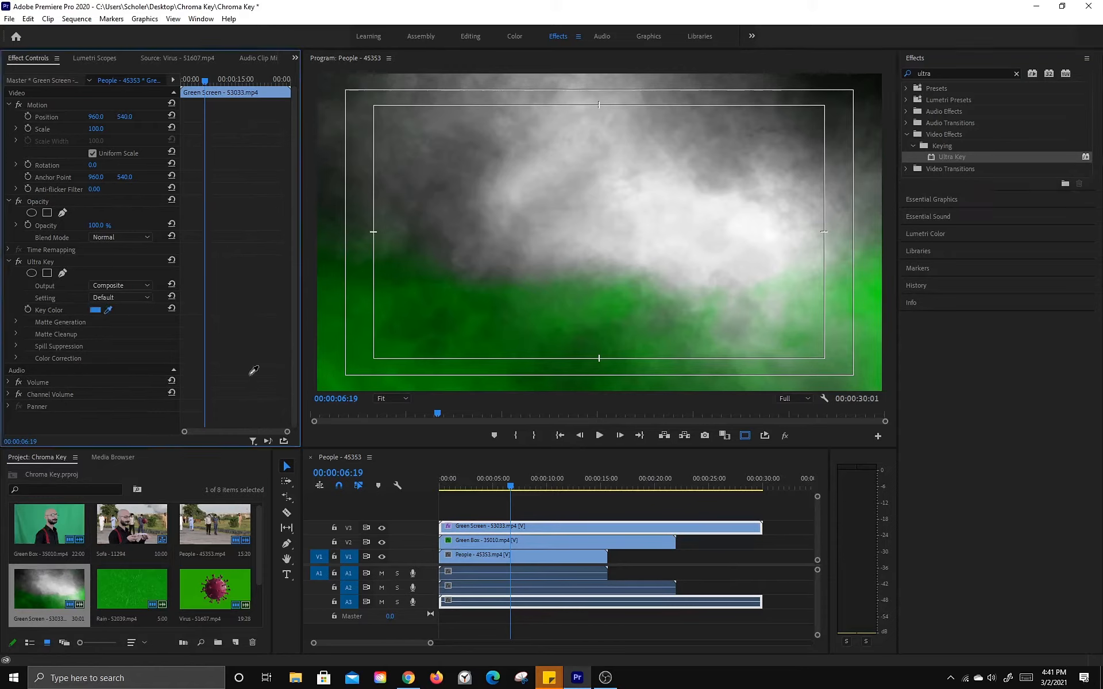
left_click(336, 380)
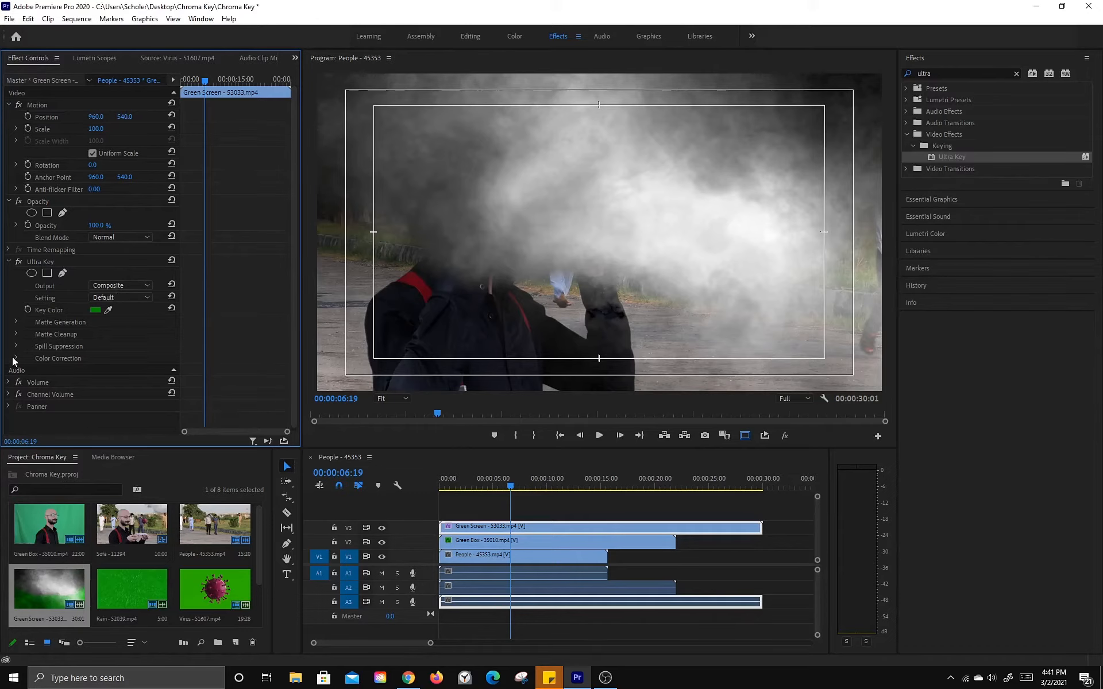
left_click(118, 281)
left_click(114, 305)
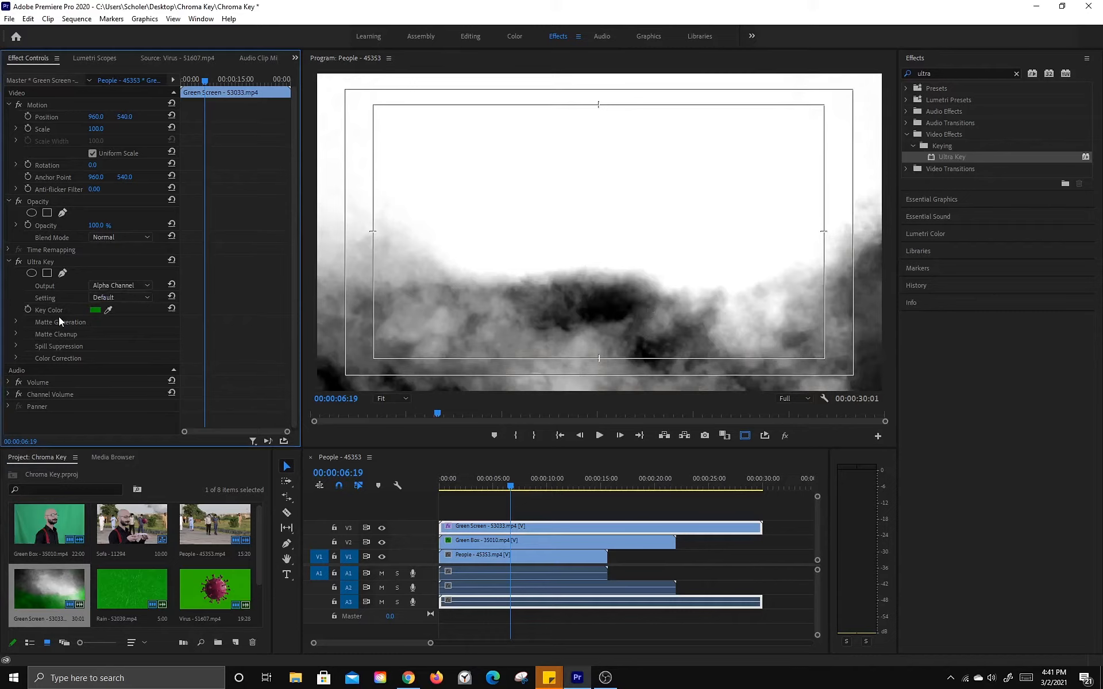
left_click(124, 284)
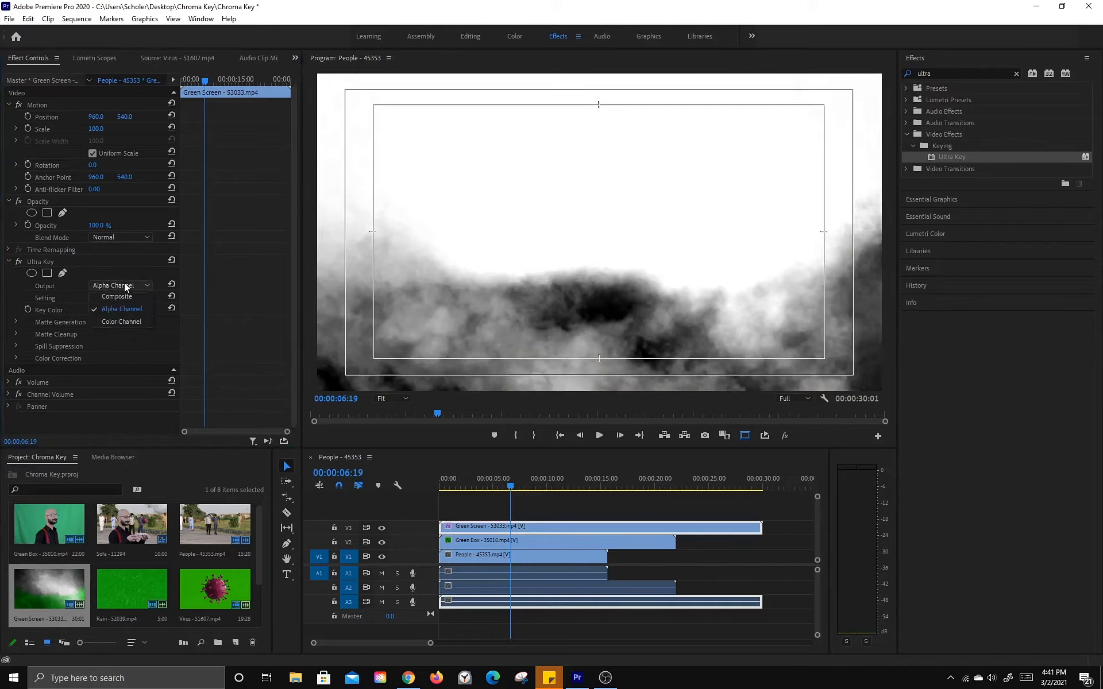
left_click(122, 295)
Step: Raise the smoke to vertical Position -78 and set its matte Shadow to 12 and Pedestal to 99
left_click_drag(131, 116, 0, 116)
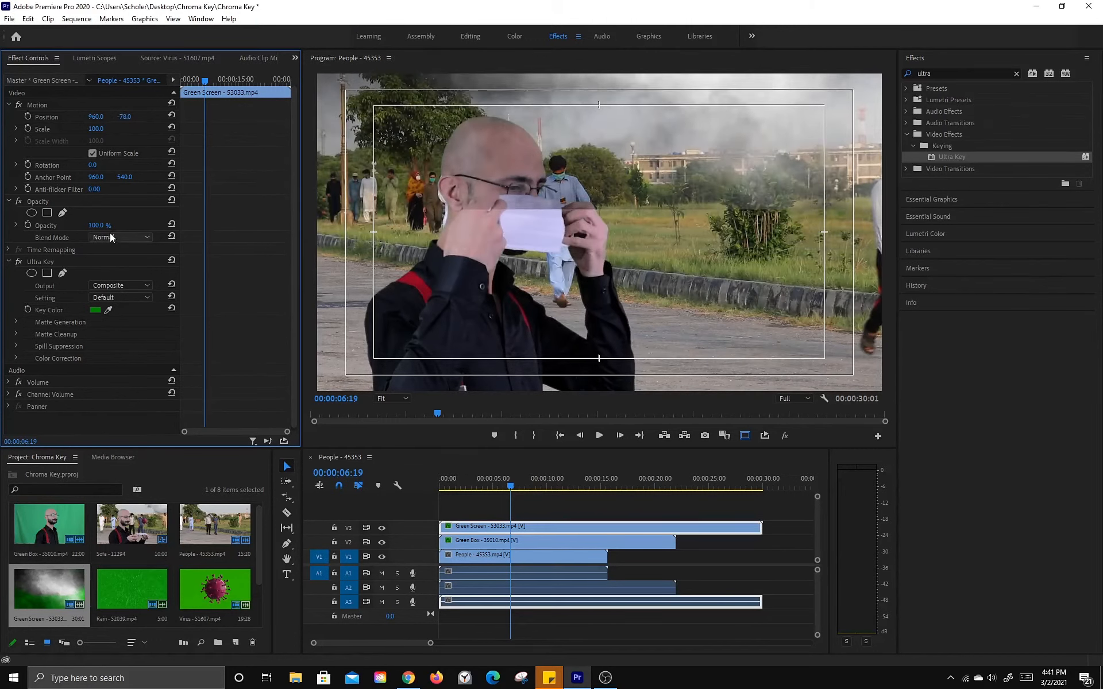
left_click(15, 323)
left_click_drag(94, 382, 74, 358)
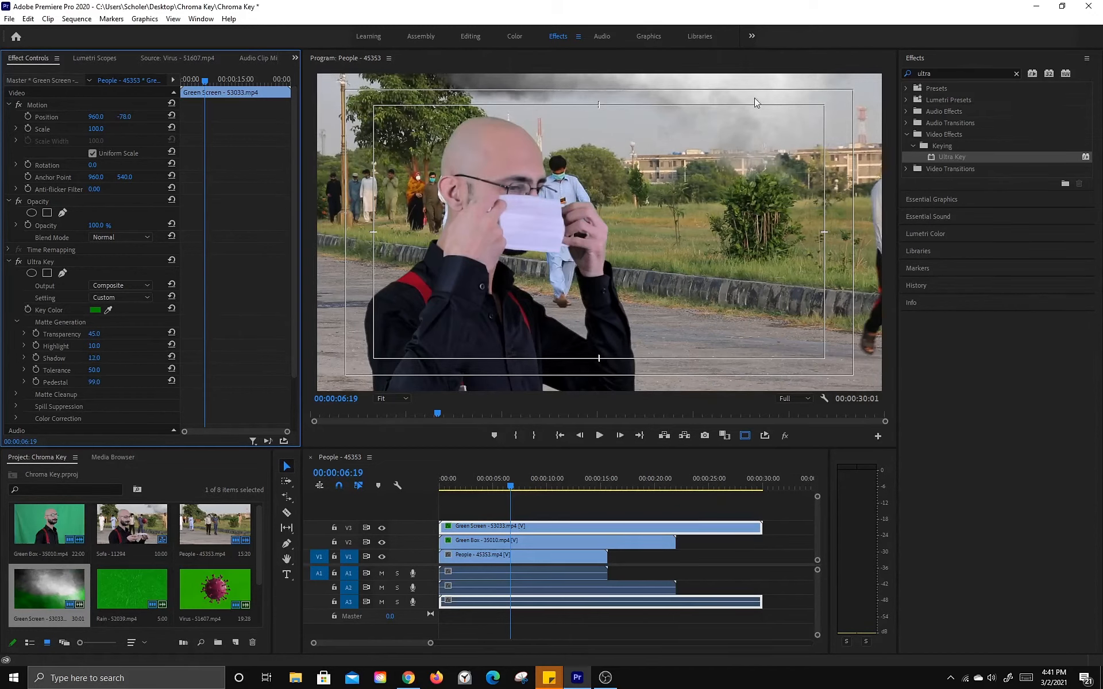
Step: Set the smoke clip's Position to 1112, -149 and check the composite at 00:00:05:29
left_click_drag(101, 117, 188, 116)
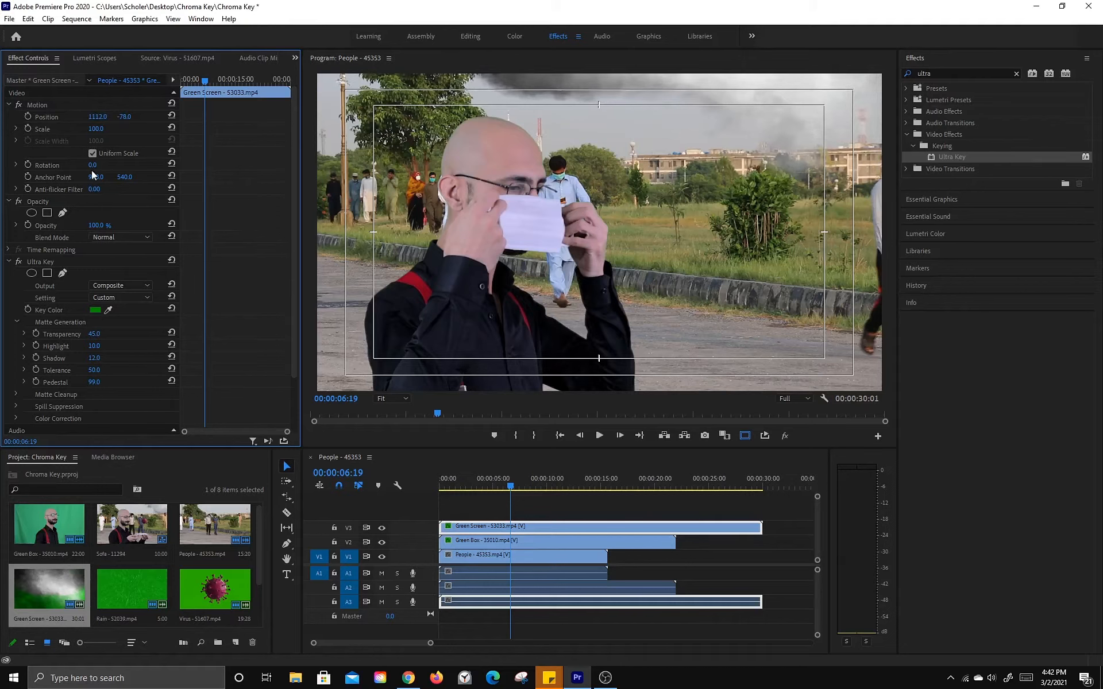
left_click_drag(125, 117, 78, 117)
left_click_drag(510, 486, 503, 485)
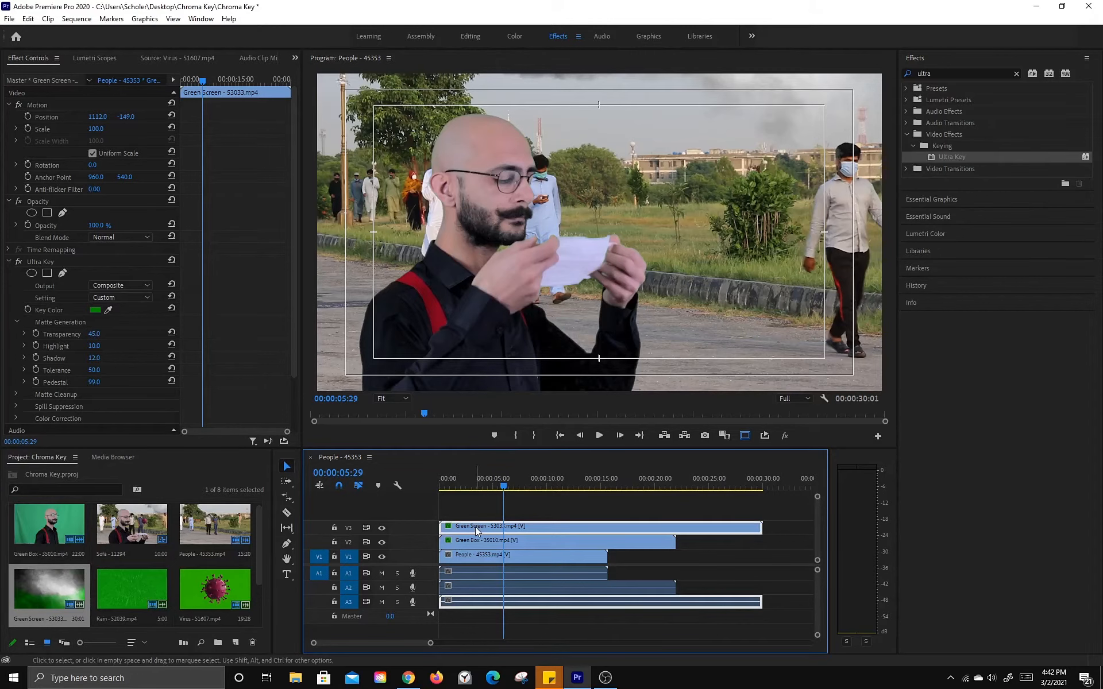
Step: Move the smoke clip up to V4 and place the Rain clip on V3 at the sequence start
left_click_drag(475, 530, 465, 519)
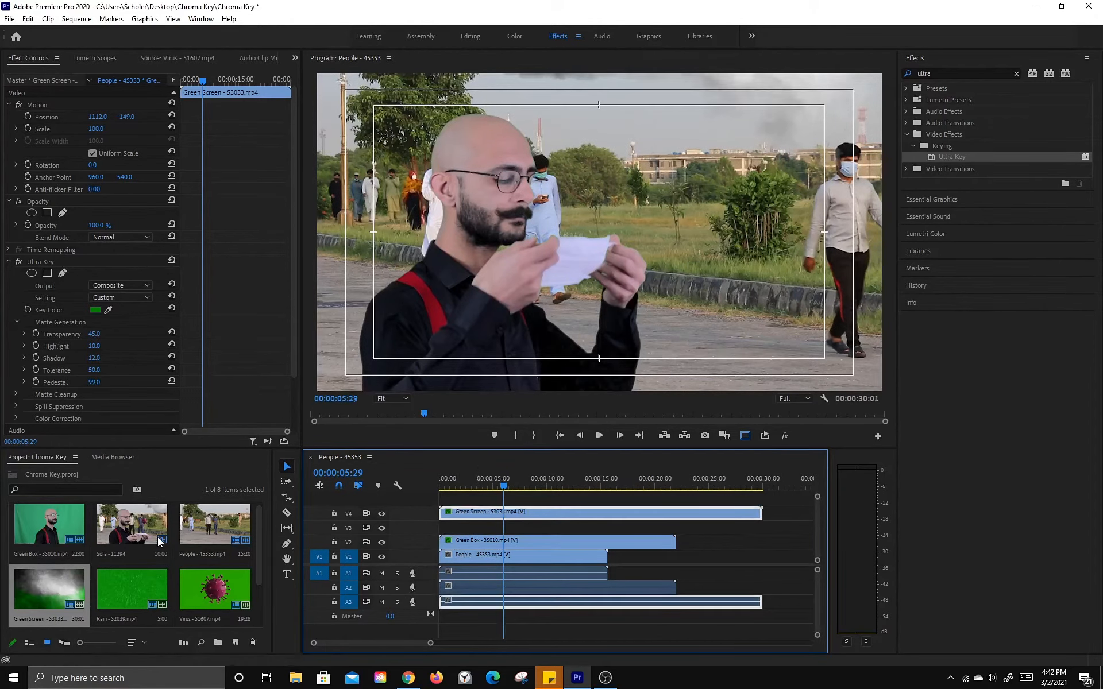
left_click_drag(149, 581, 436, 531)
left_click_drag(501, 484, 468, 489)
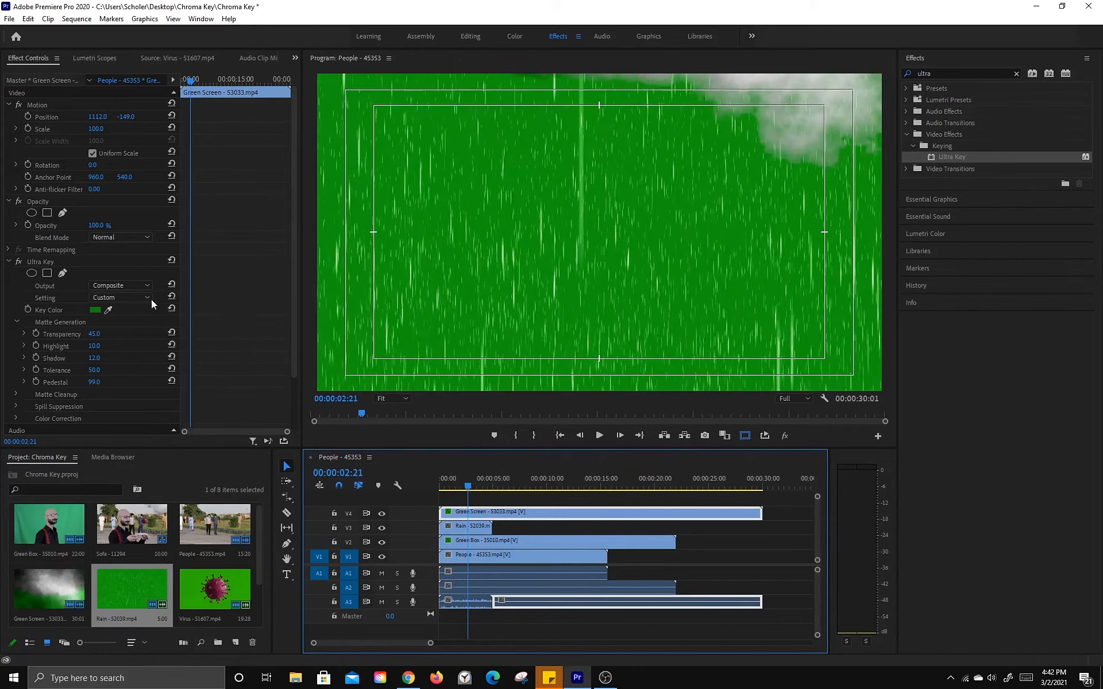
Step: Apply Ultra Key to the Rain clip, sample its green as the key color and preview the rain around 00:00:02:12
left_click_drag(935, 156, 466, 526)
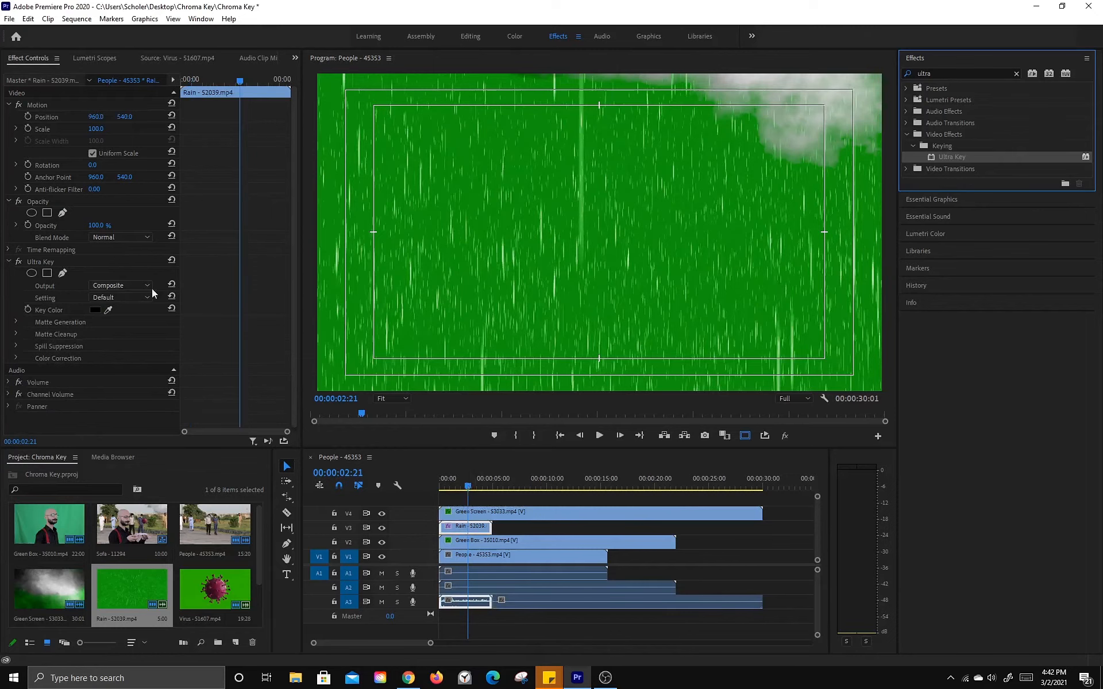
left_click_drag(109, 310, 360, 291)
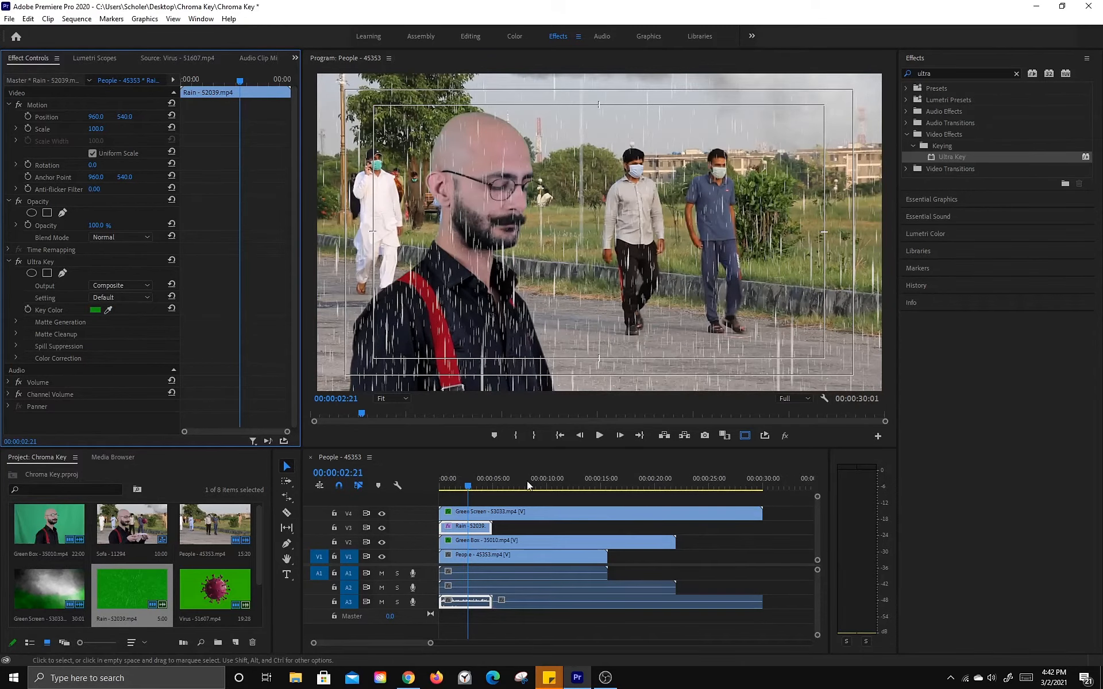
left_click(461, 487)
left_click_drag(460, 487, 464, 492)
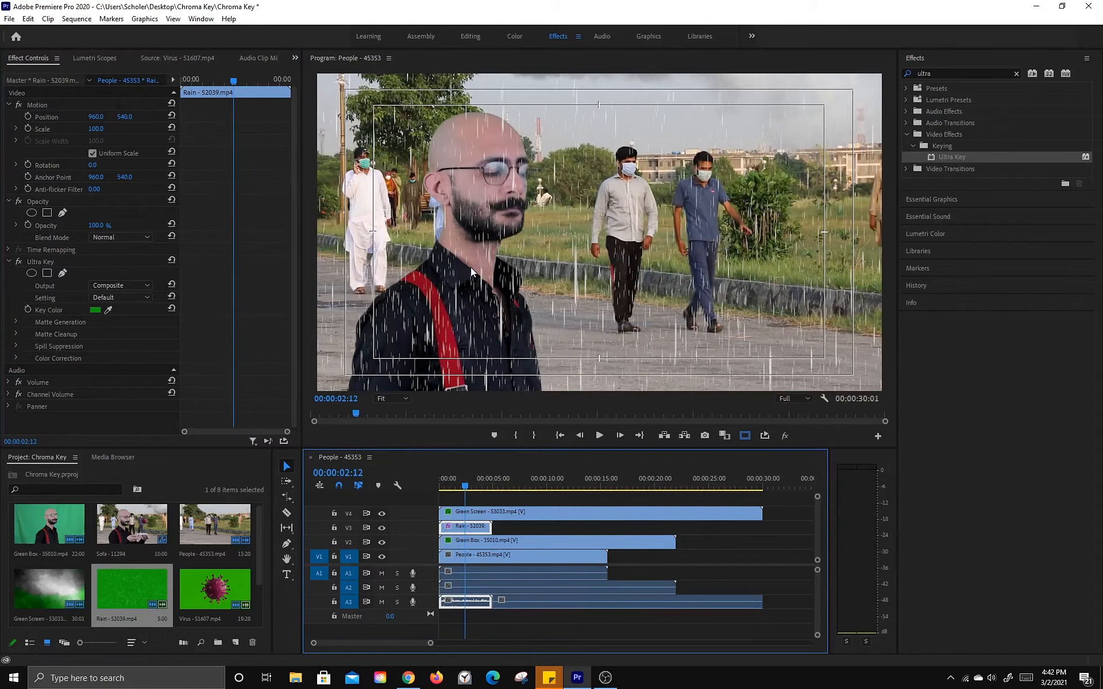
Step: Try the Rain clip's Opacity at 40%, preview it and set the Opacity to 20%
left_click(101, 227)
type("40")
key("Return")
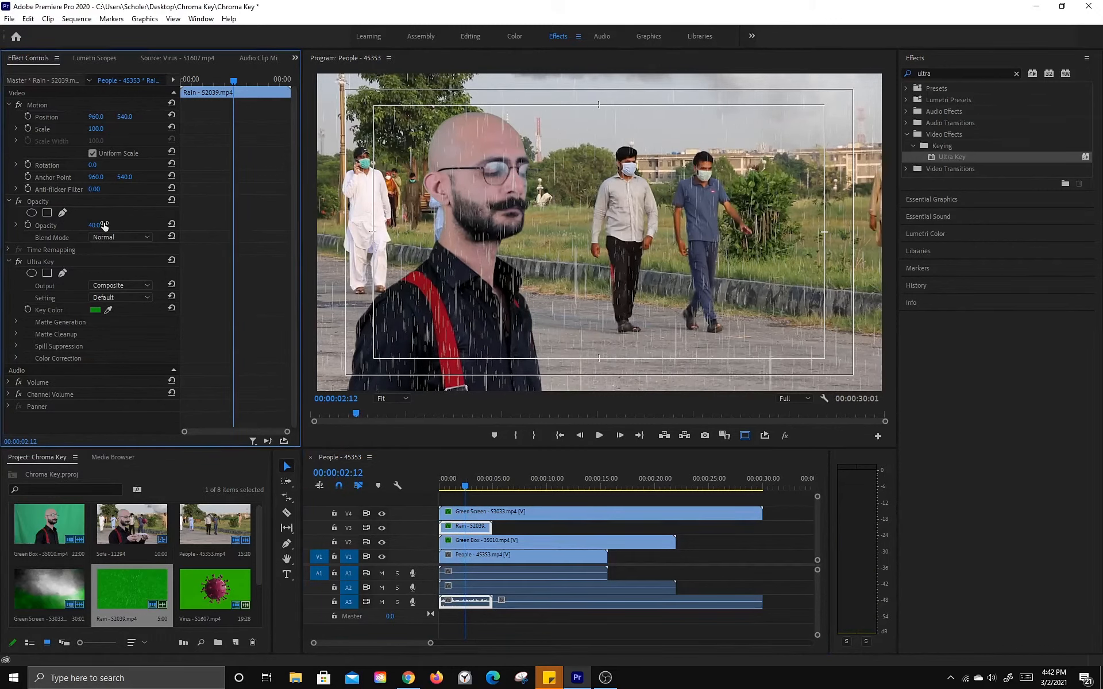
left_click_drag(462, 488, 463, 484)
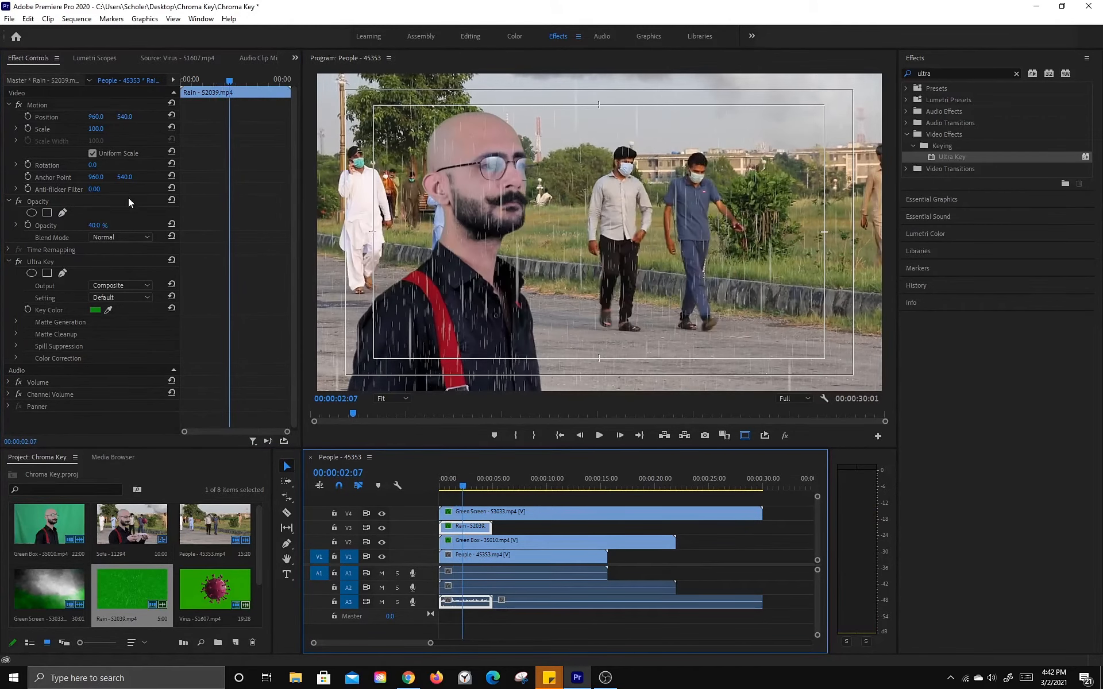
left_click(103, 224)
type("20")
key("Return")
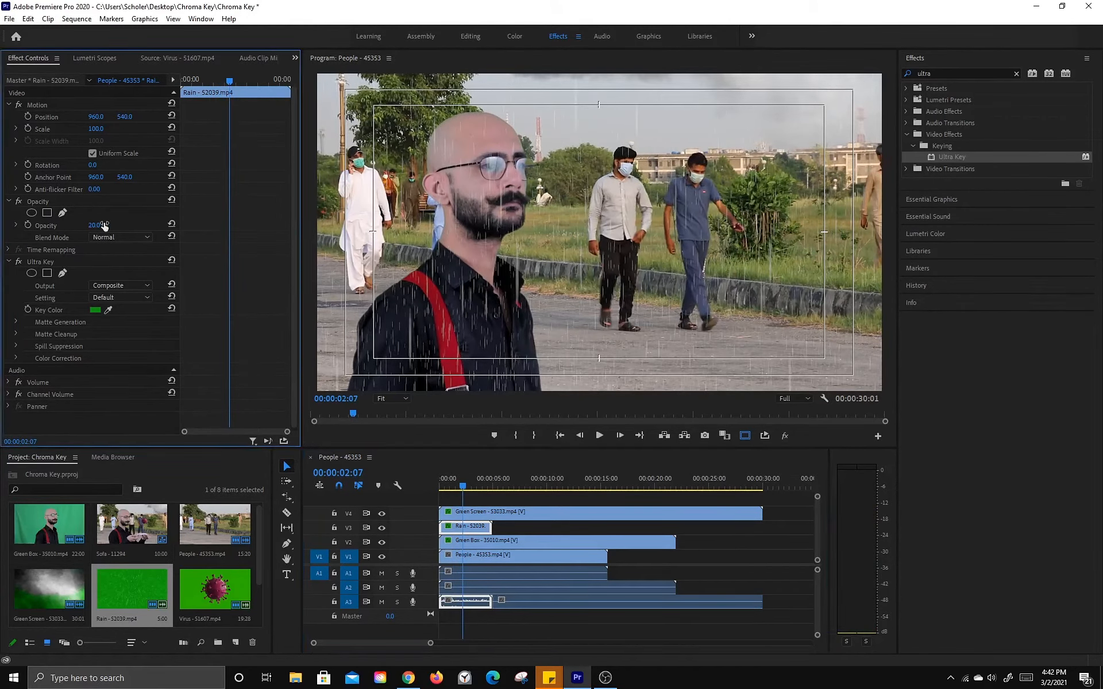
Step: Shift the smoke, Rain and Green Box clips up one track each and copy the Rain clip onto V2 behind the man
mouse_move(480, 512)
left_mouse_down()
mouse_move(482, 501)
mouse_move(466, 512)
mouse_move(470, 529)
left_mouse_up()
left_click(468, 512)
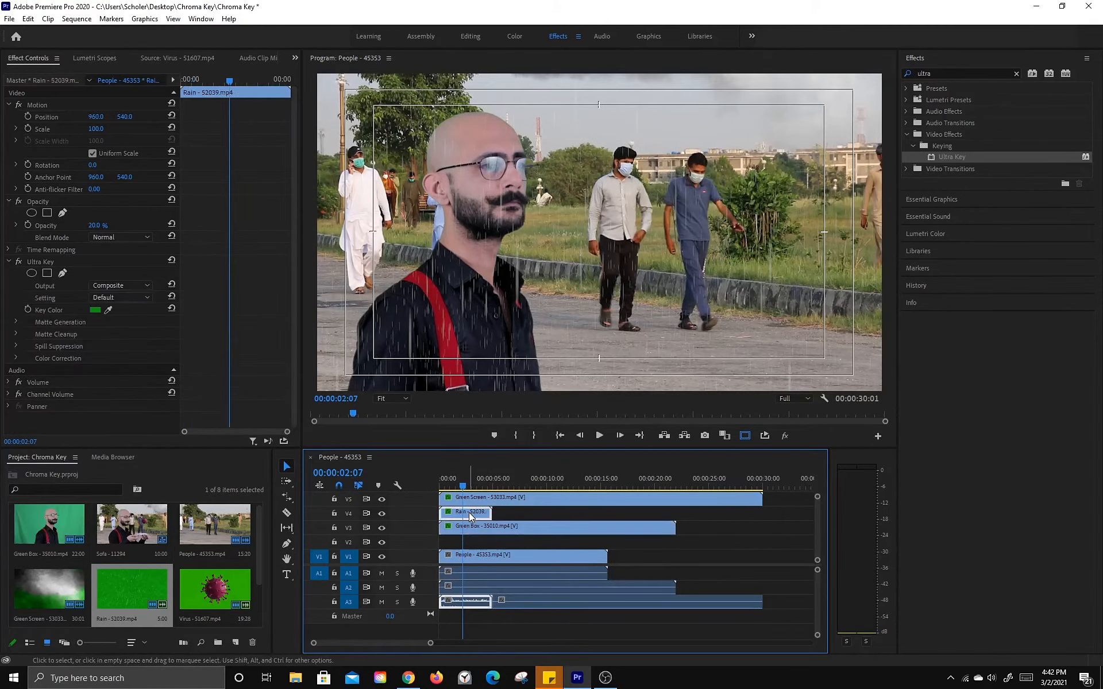
left_click_drag(475, 514, 472, 535)
left_click_drag(463, 486, 448, 488)
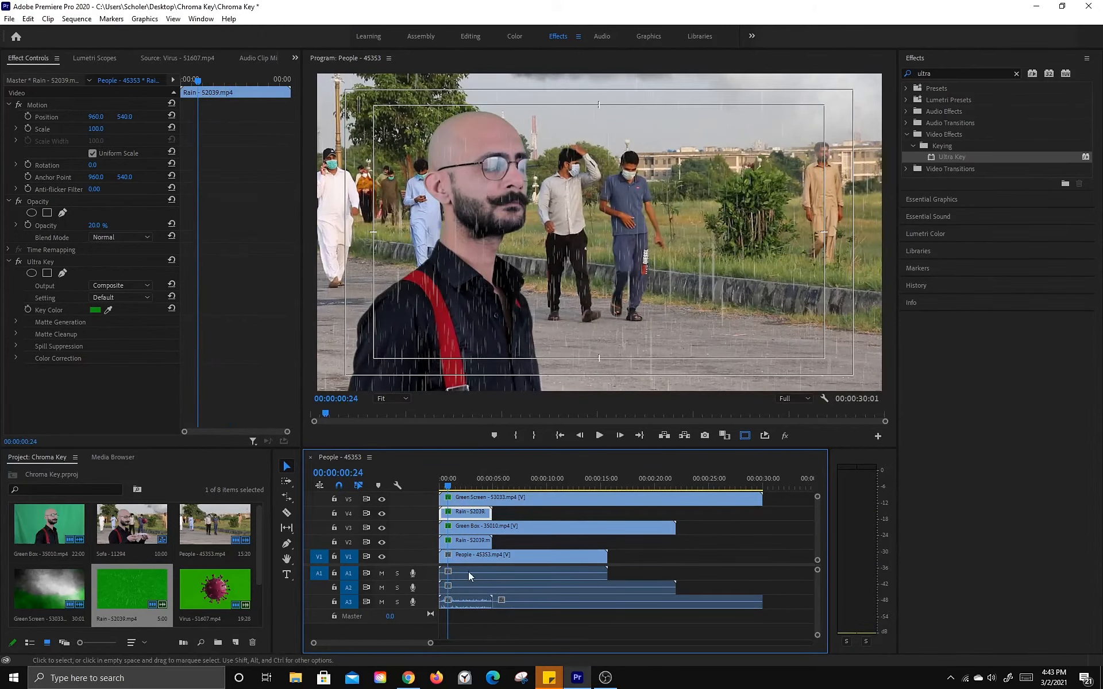
Step: Select all the audio clips on A1 to A3 and delete them, keeping only the video clips in the sequence
left_click(492, 570)
left_click(494, 586)
left_click(511, 602)
left_click(531, 623)
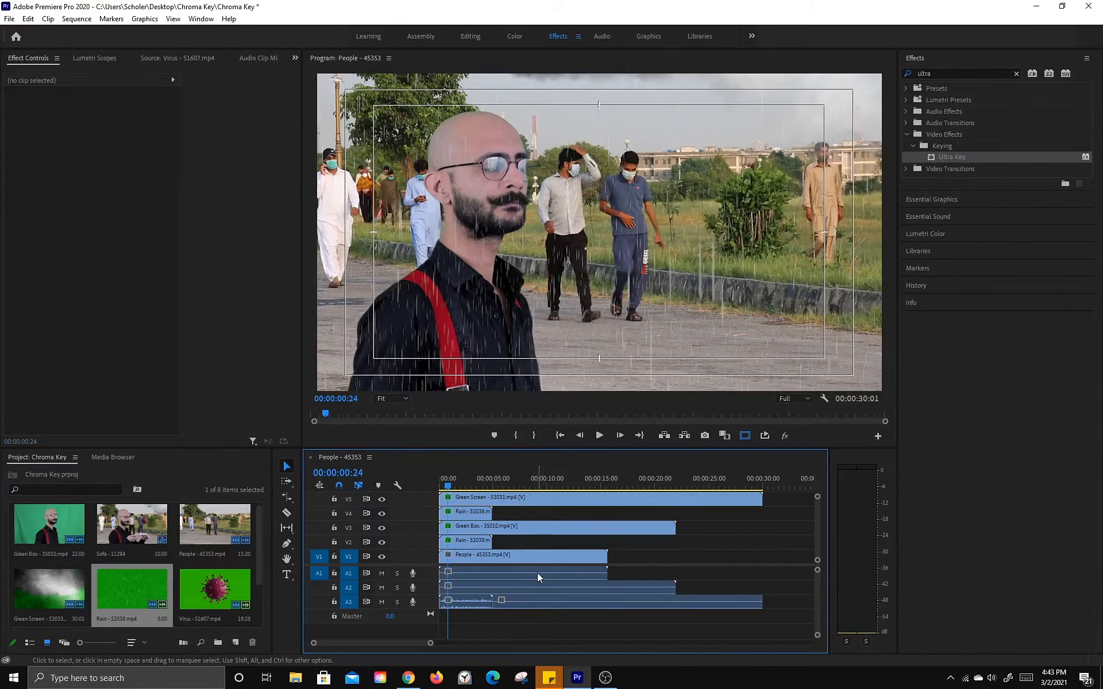
left_click(509, 560)
left_click(533, 615)
left_click_drag(625, 642, 465, 581)
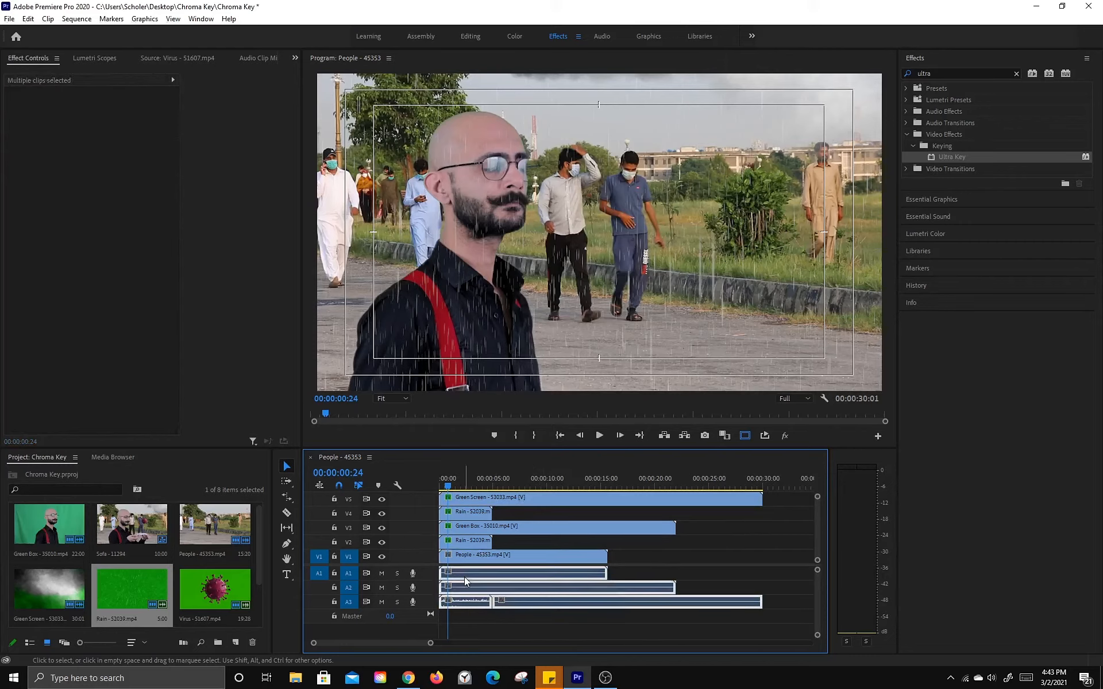
key("Delete")
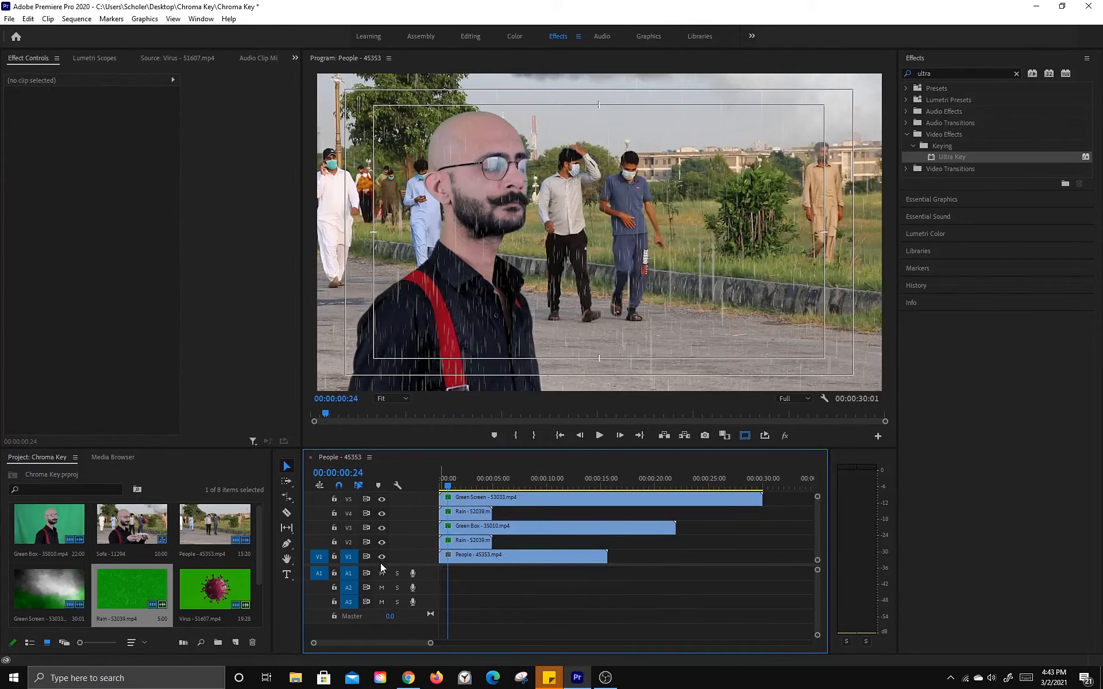
Step: Place the Virus clip on V6 at the sequence start and apply Ultra Key, sampling its green as the key color
left_click_drag(378, 566, 378, 595)
left_click(436, 487)
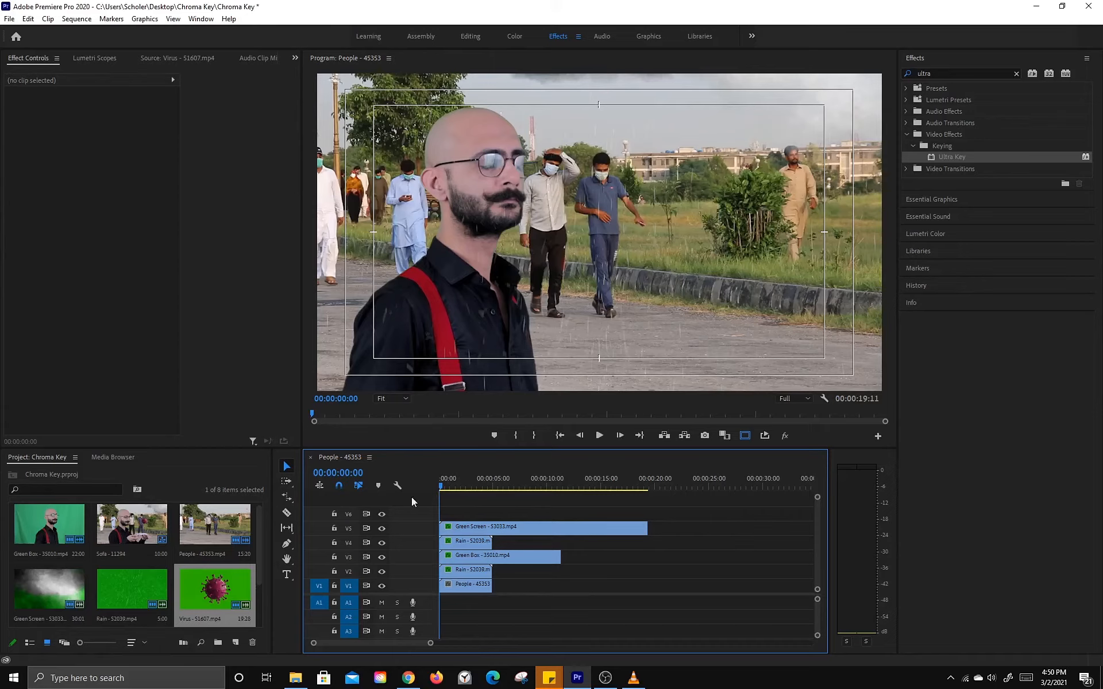
left_click_drag(215, 589, 436, 516)
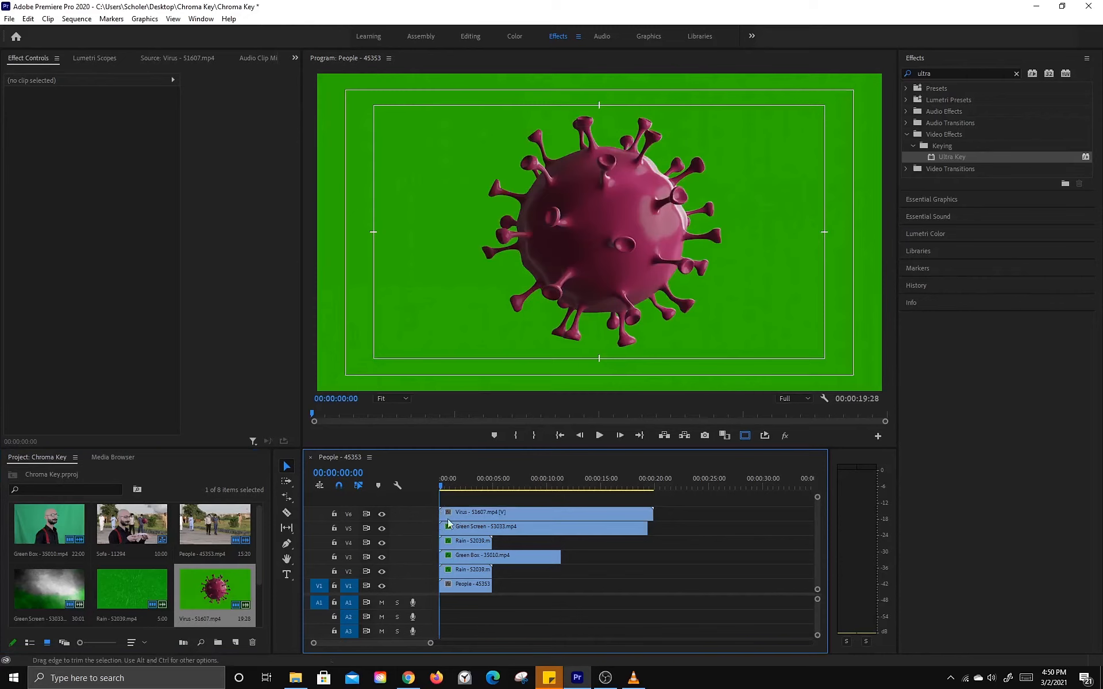
left_click(933, 159)
left_click_drag(932, 158, 532, 514)
left_click(108, 310)
left_click(412, 275)
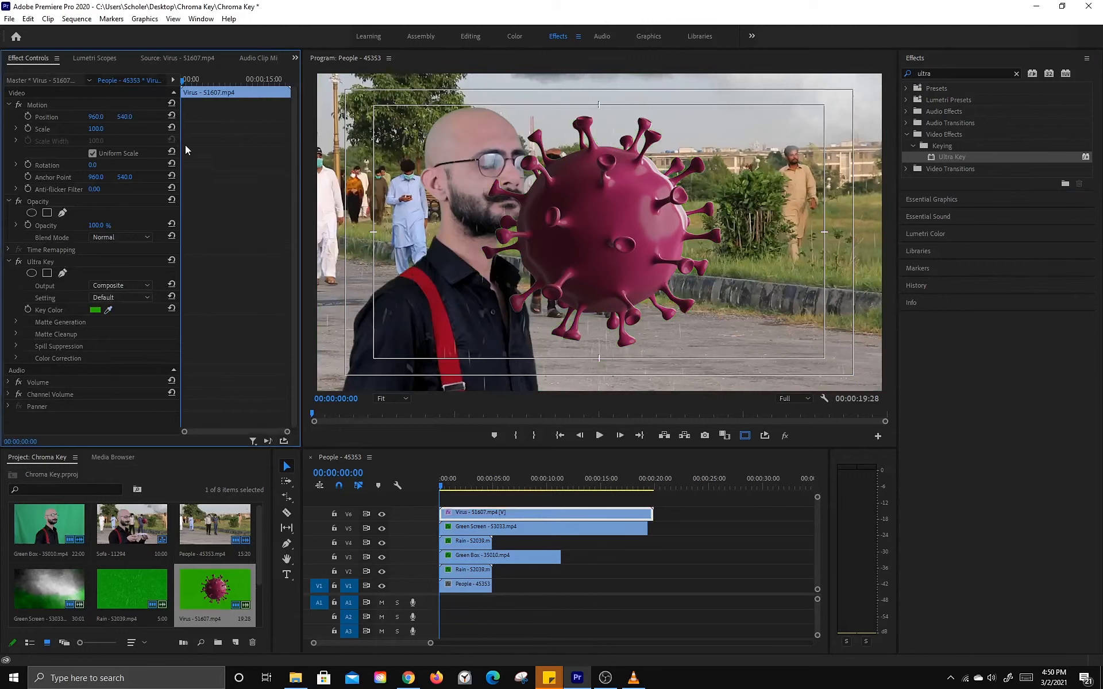
Step: Set the Virus clip's Scale to 24, Position to 1041, 446 and Rotation to 18°, and preview the composite
left_click_drag(99, 129, 130, 117)
left_click(94, 165)
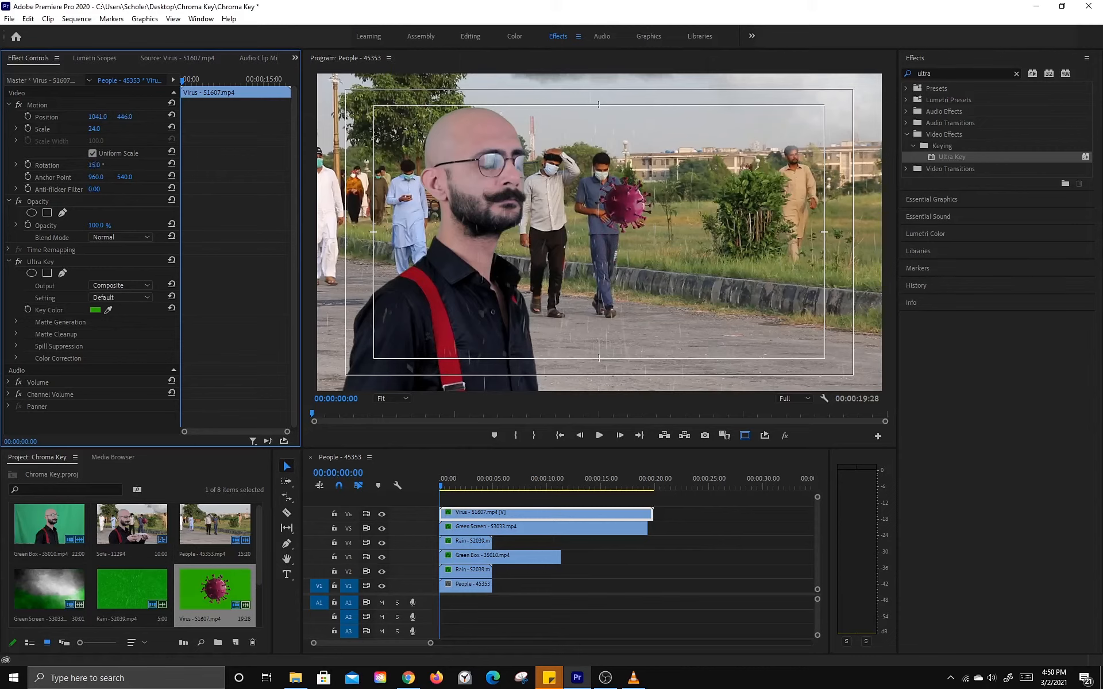
left_click_drag(103, 165, 101, 166)
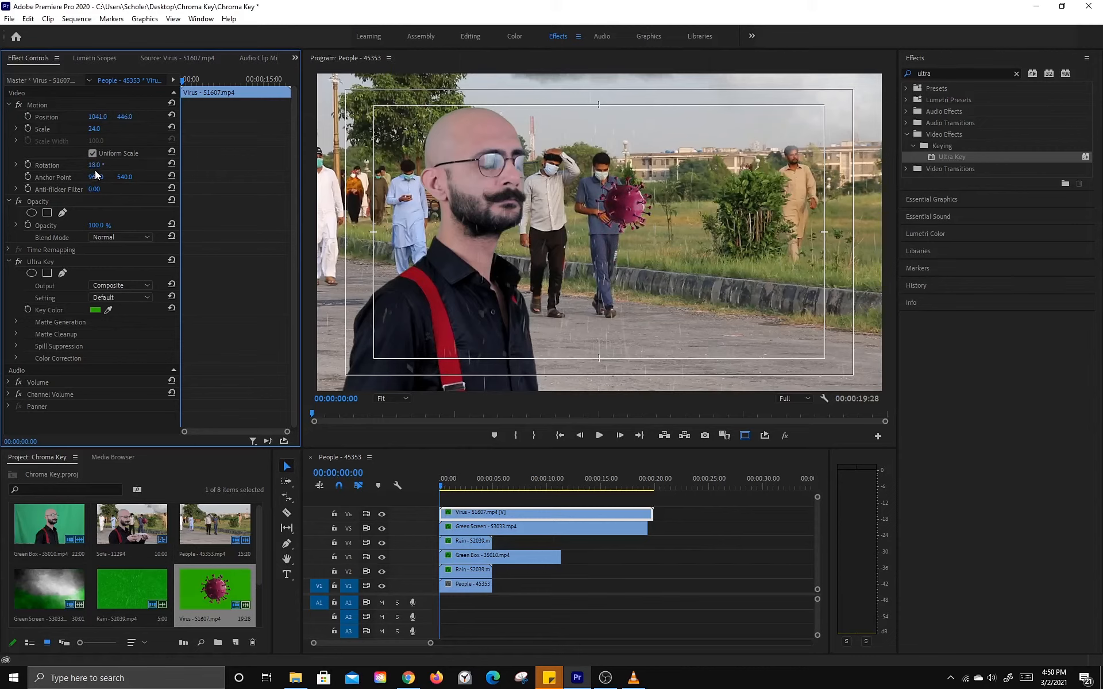
key("space")
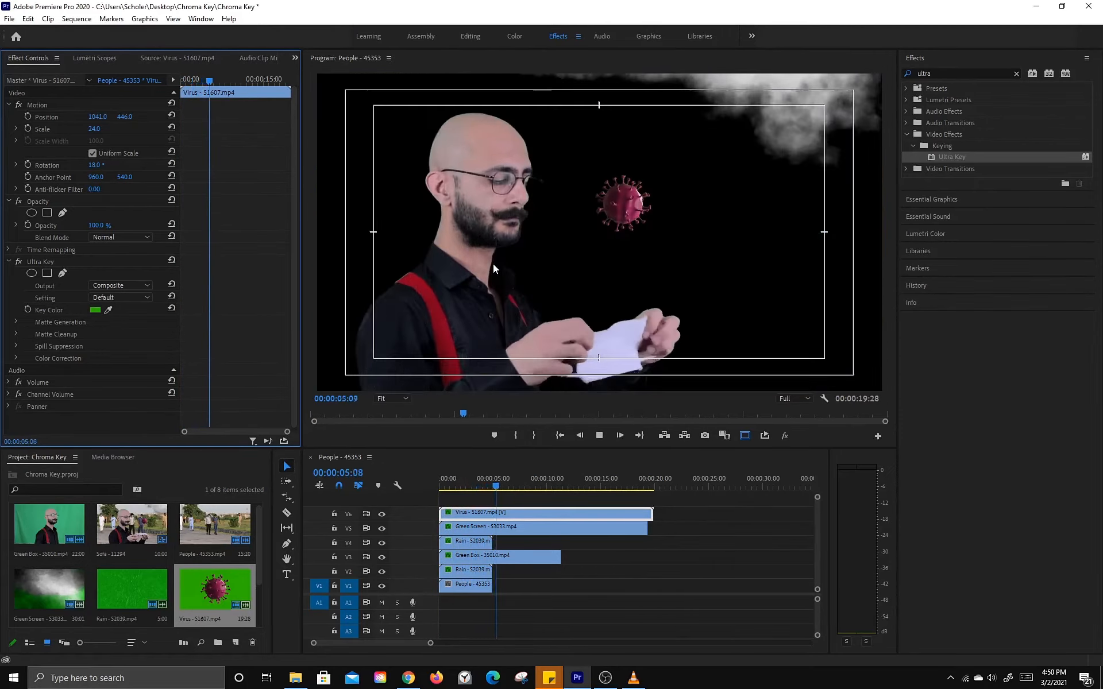
key("space")
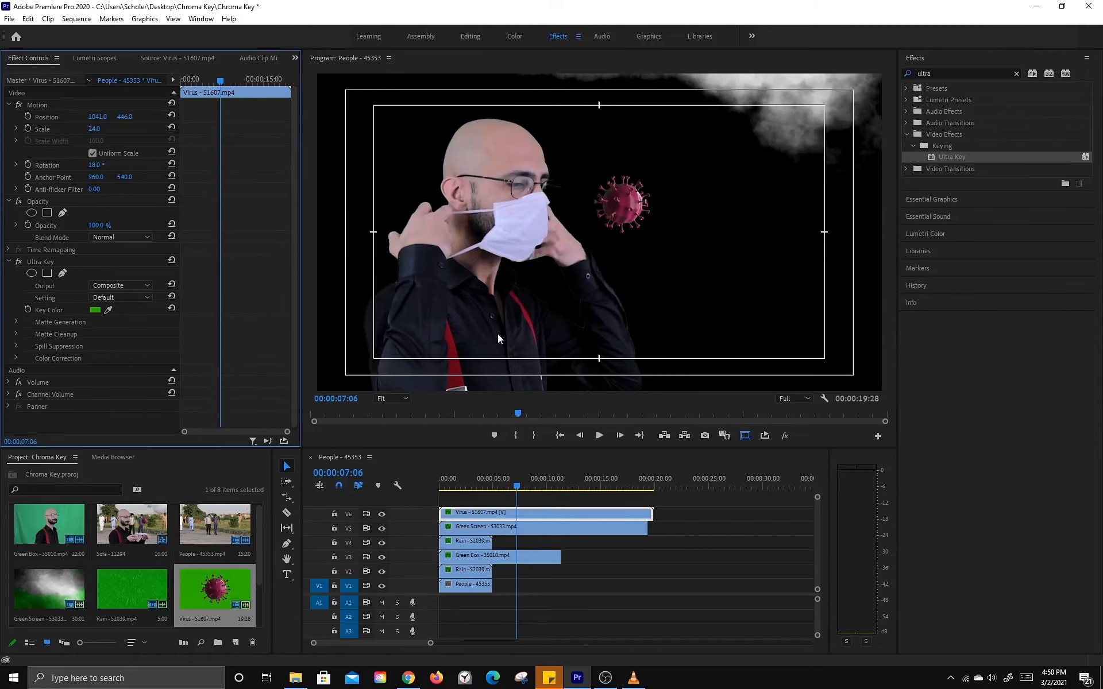
Step: Set the Blend Mode of both Rain clips, on V4 and V2, to Overlay and preview the softened rain
left_click_drag(505, 488, 469, 501)
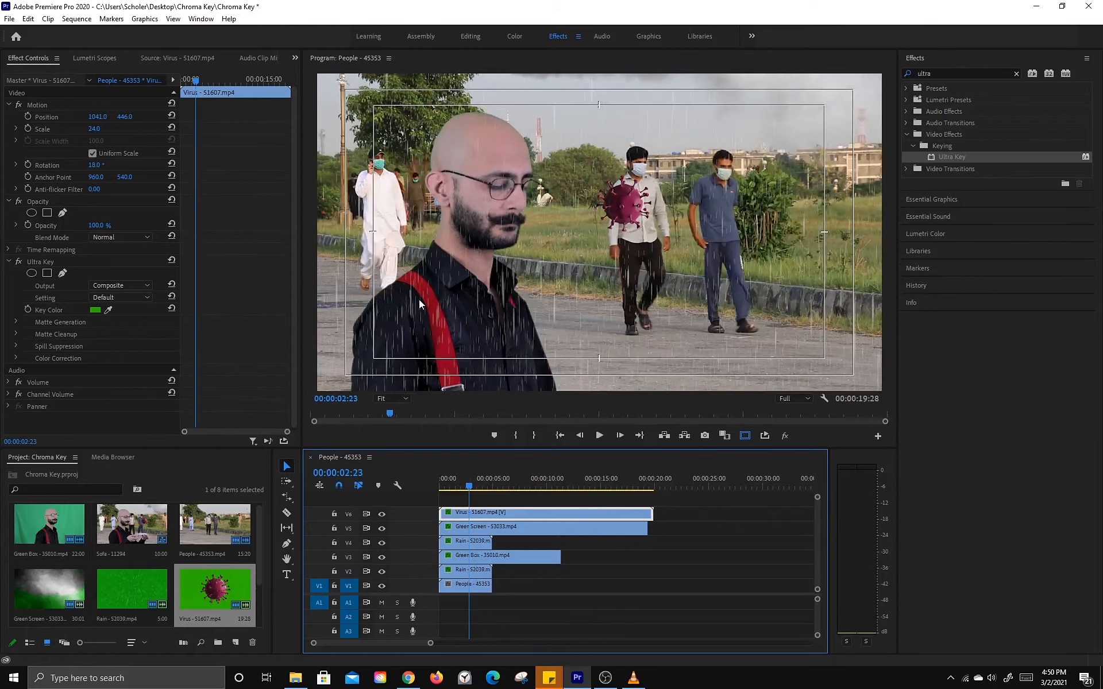
left_click(464, 541)
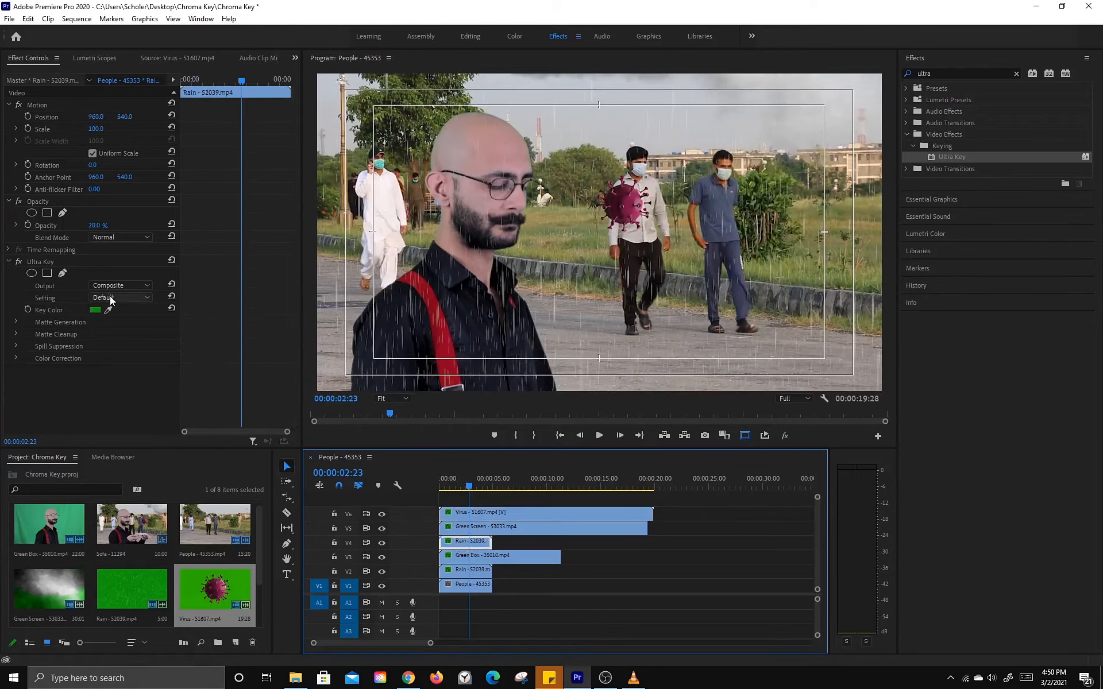
left_click(118, 239)
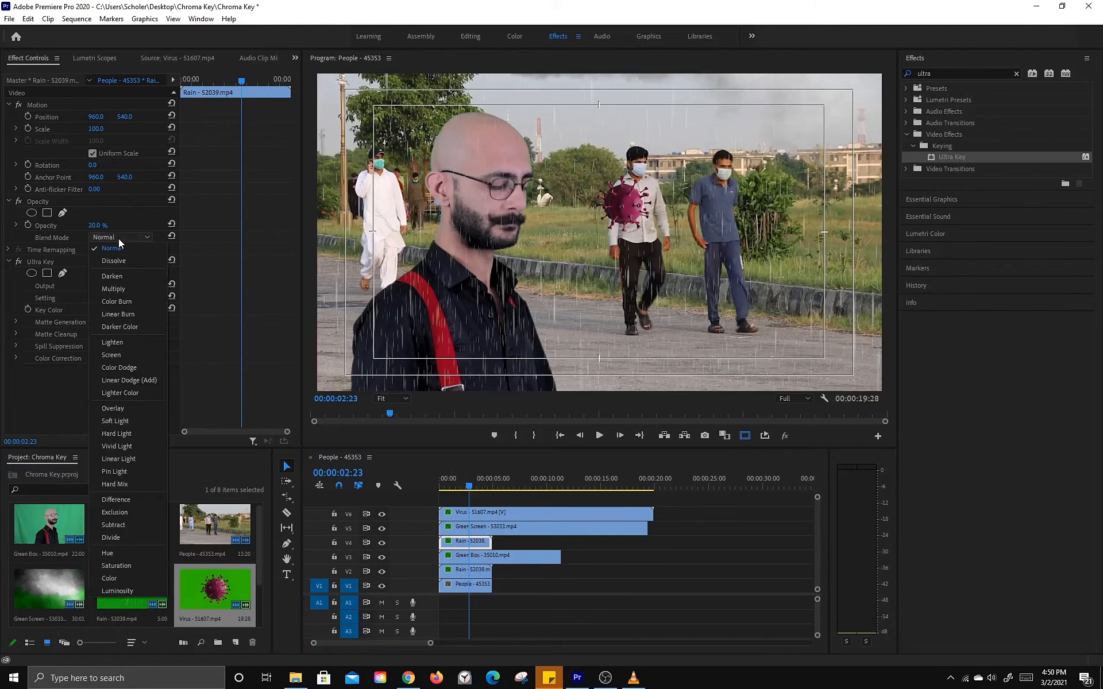
left_click(125, 409)
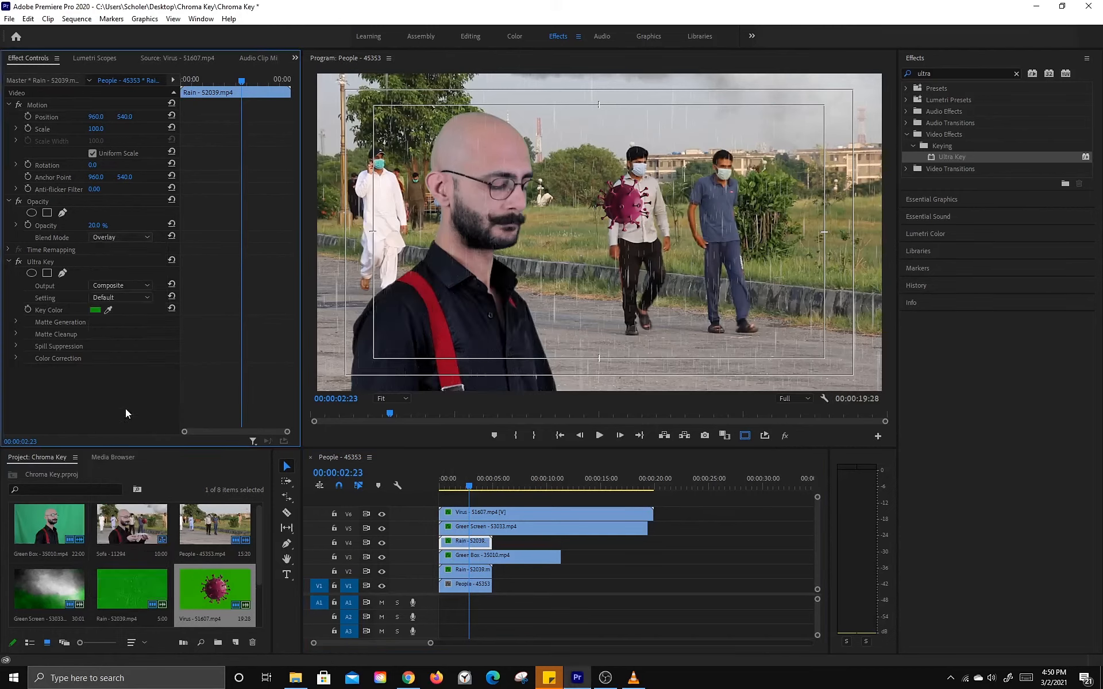
left_click(465, 569)
left_click(108, 241)
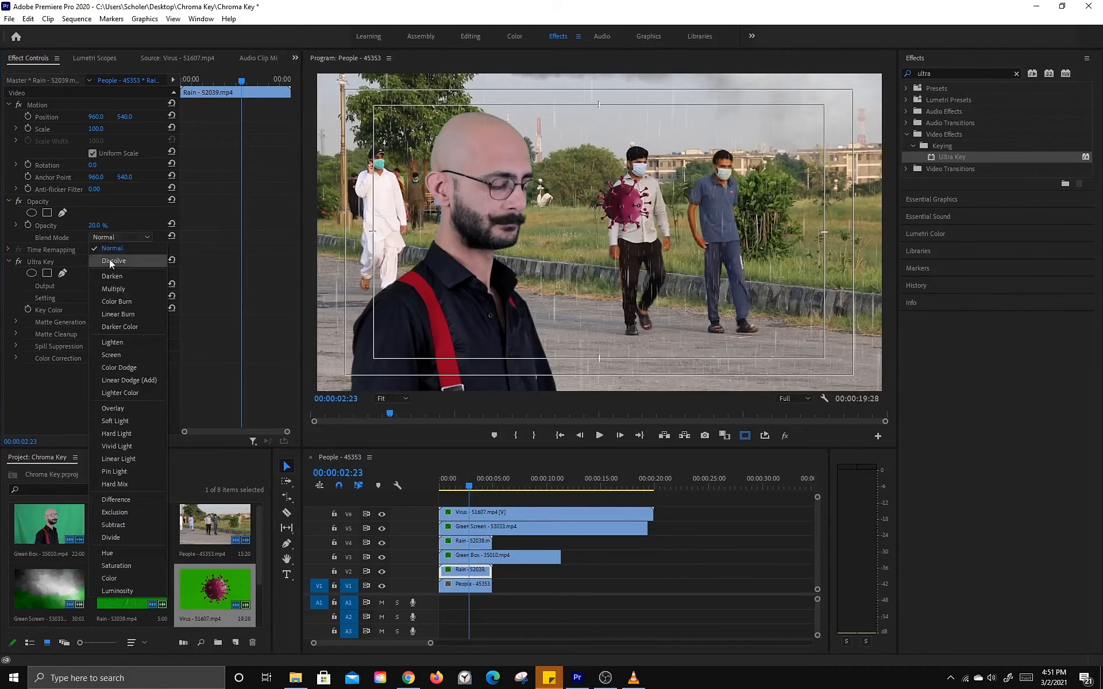
left_click(126, 407)
left_click(445, 488)
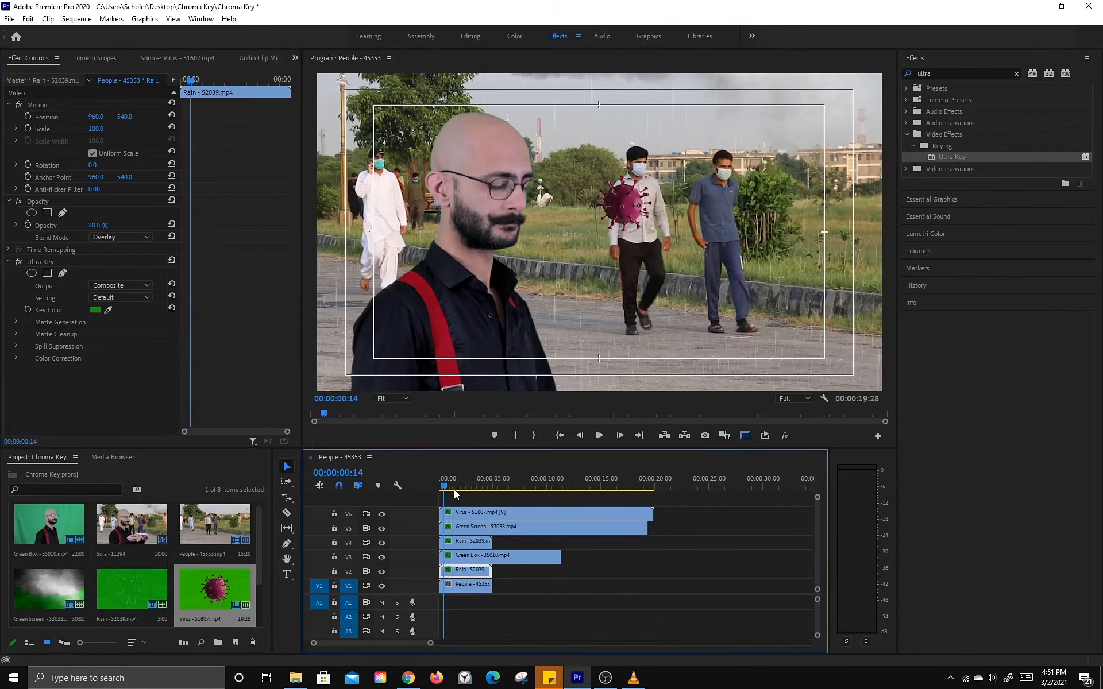
key("space")
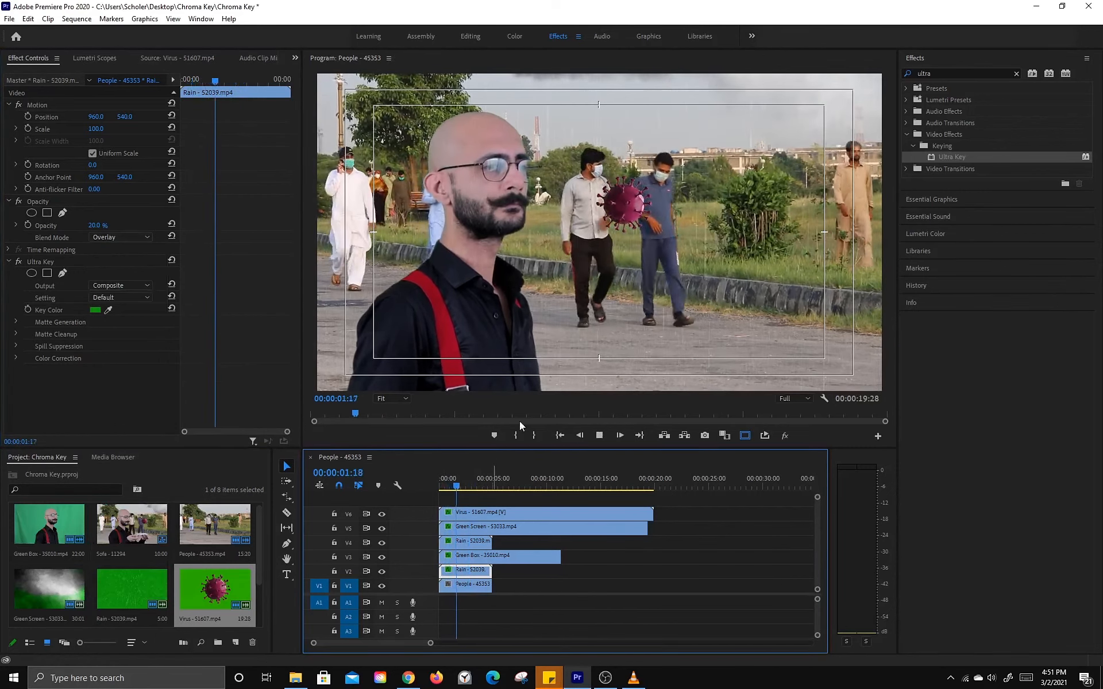
key("space")
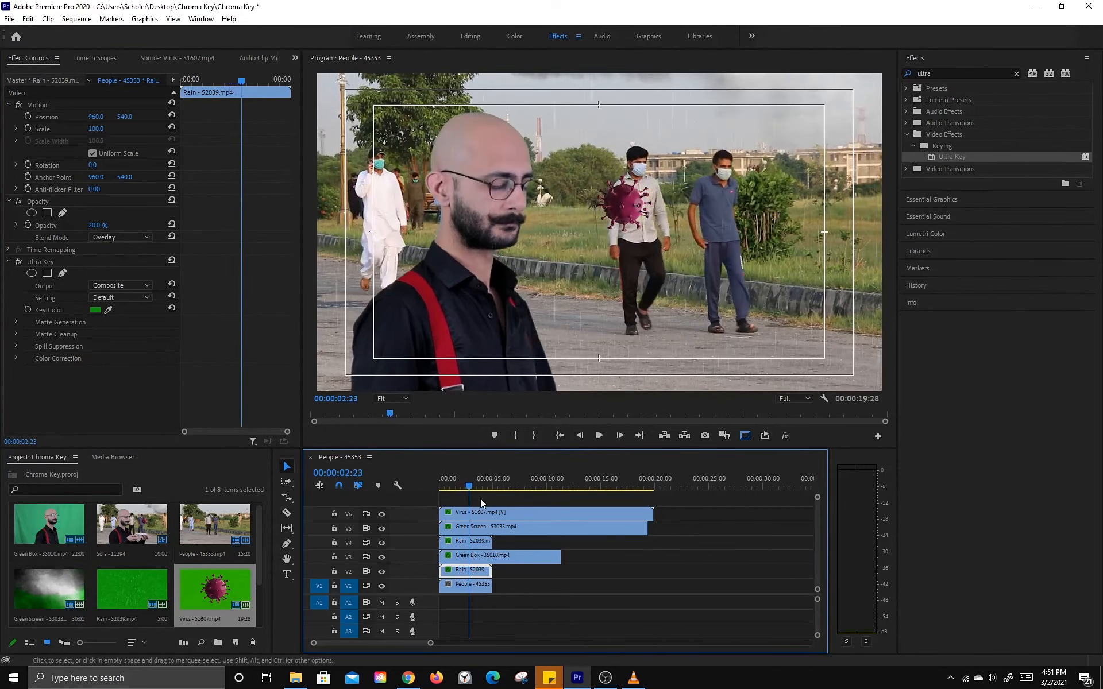
Step: Trim the Green Box clip's beginning at 00:00:04:01, keep the clip at the sequence start and play back the result
left_click_drag(477, 492, 482, 516)
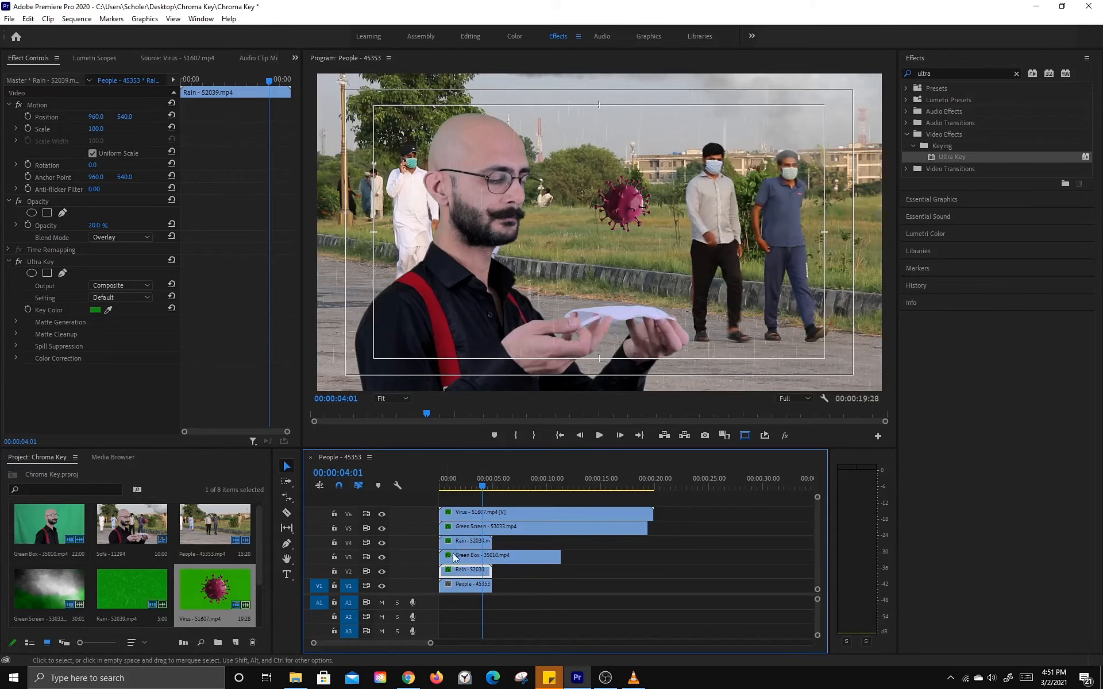
mouse_move(446, 555)
left_mouse_down()
mouse_move(483, 556)
mouse_move(462, 556)
left_mouse_up()
left_click_drag(482, 488, 438, 495)
key("space")
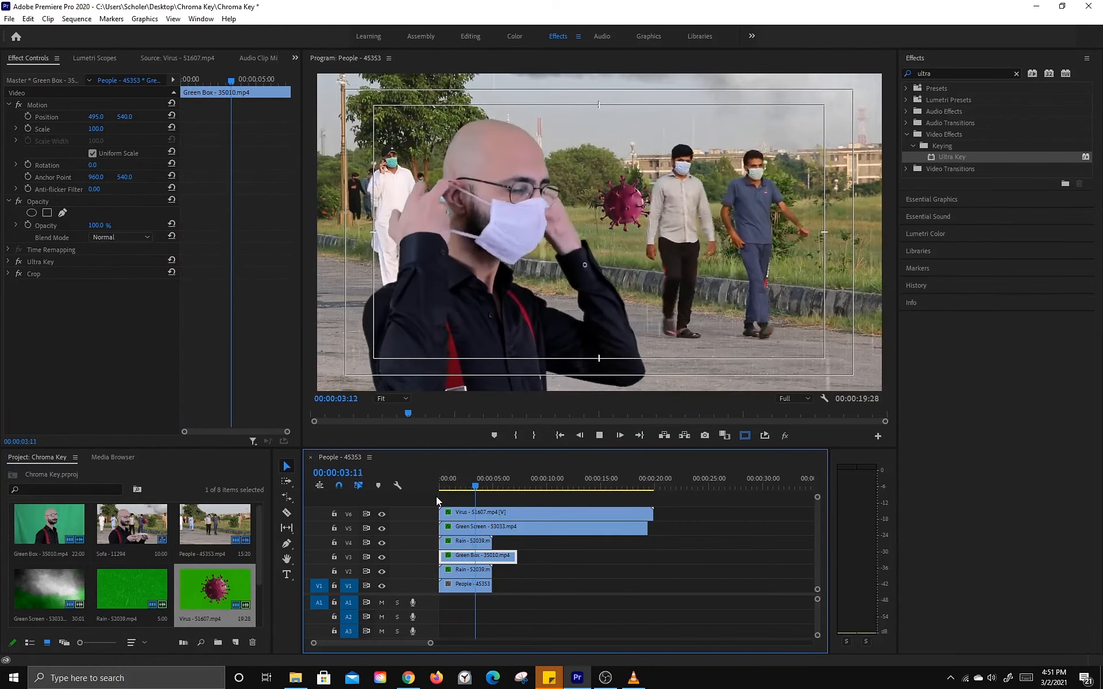
key("space")
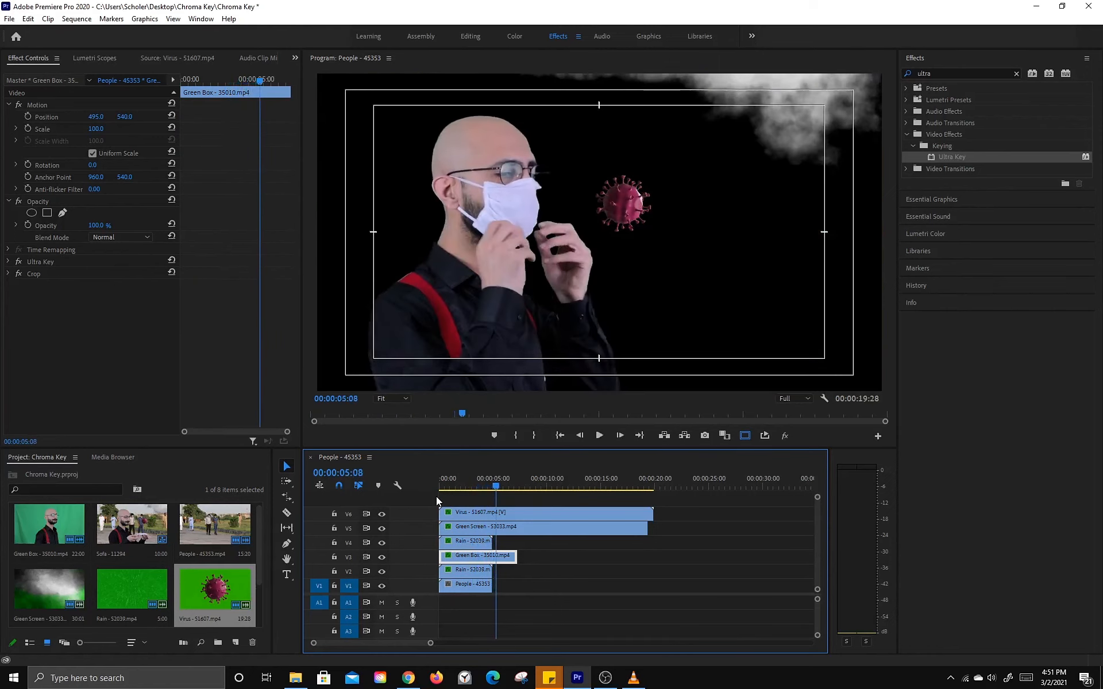
left_click_drag(496, 484, 481, 488)
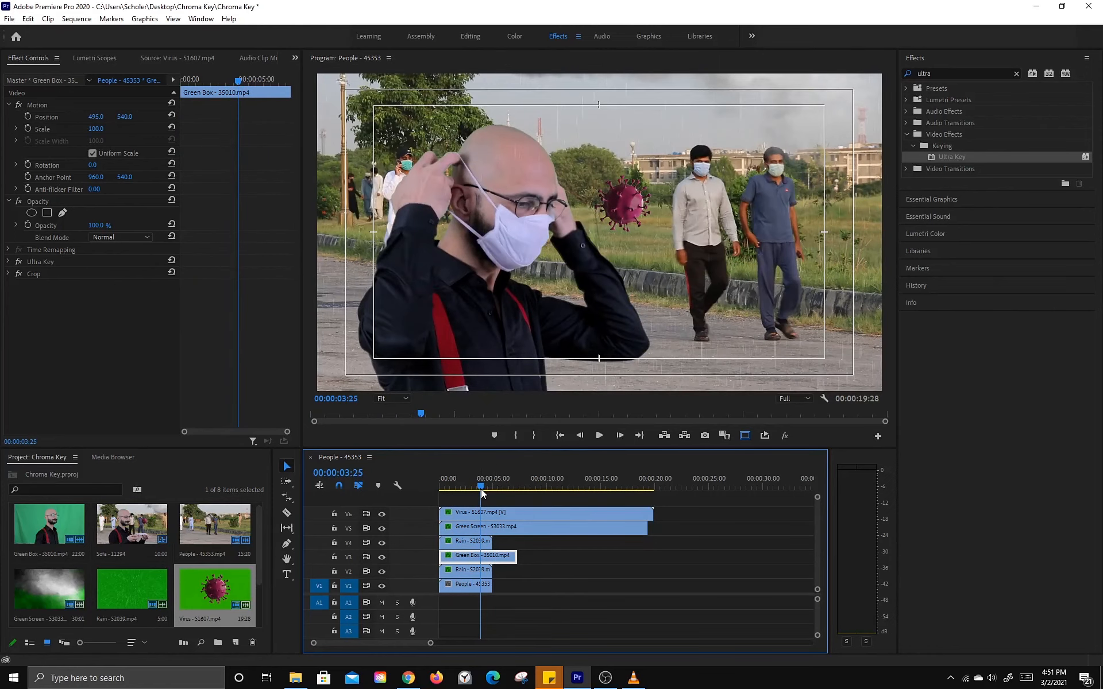
Step: Trim the ends of the Green Box, Virus and smoke clips to match the 5-second Rain clips and preview the sequence
left_click_drag(516, 556, 491, 556)
mouse_move(471, 482)
left_mouse_down()
mouse_move(457, 491)
mouse_move(465, 489)
left_mouse_up()
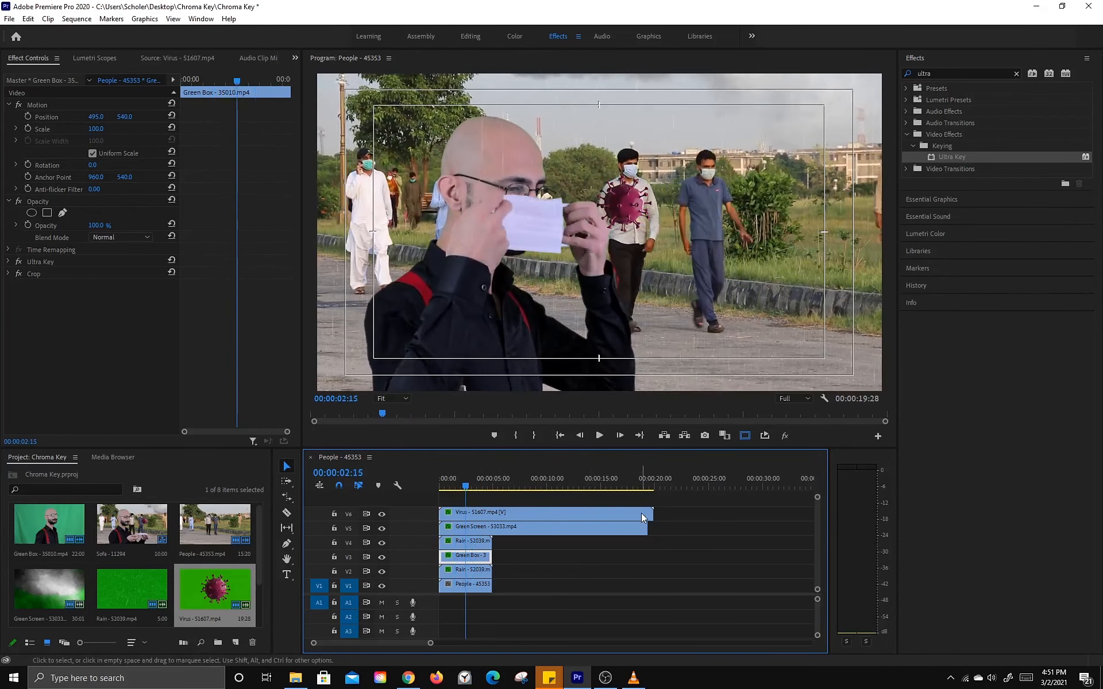
left_click_drag(651, 513, 491, 515)
left_click_drag(646, 527, 491, 527)
left_click_drag(463, 484, 447, 489)
key("space")
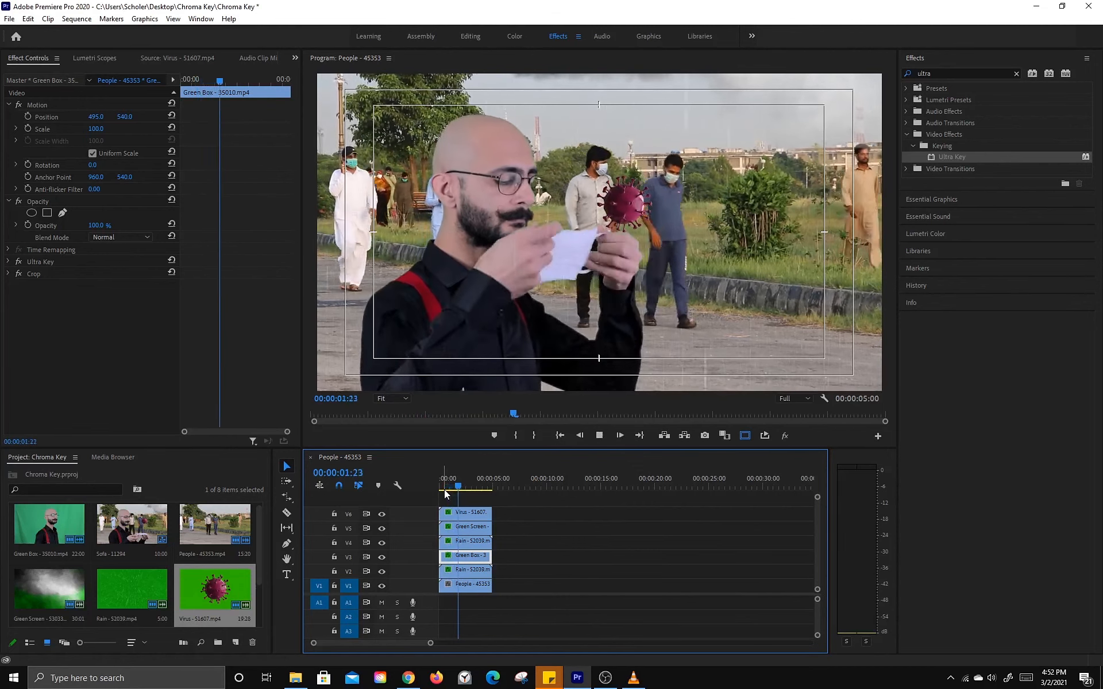
key("space")
Step: Add a Cross Dissolve transition to the end of the Virus clip on V6 and preview the fade-out
left_click(468, 512)
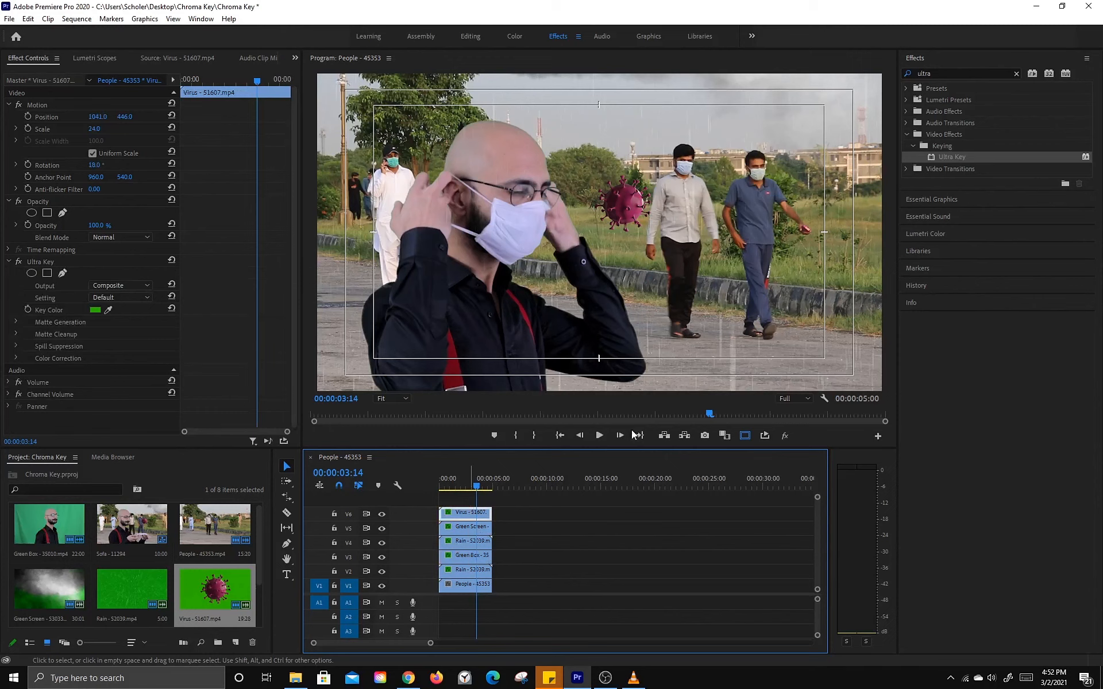
left_click(1016, 73)
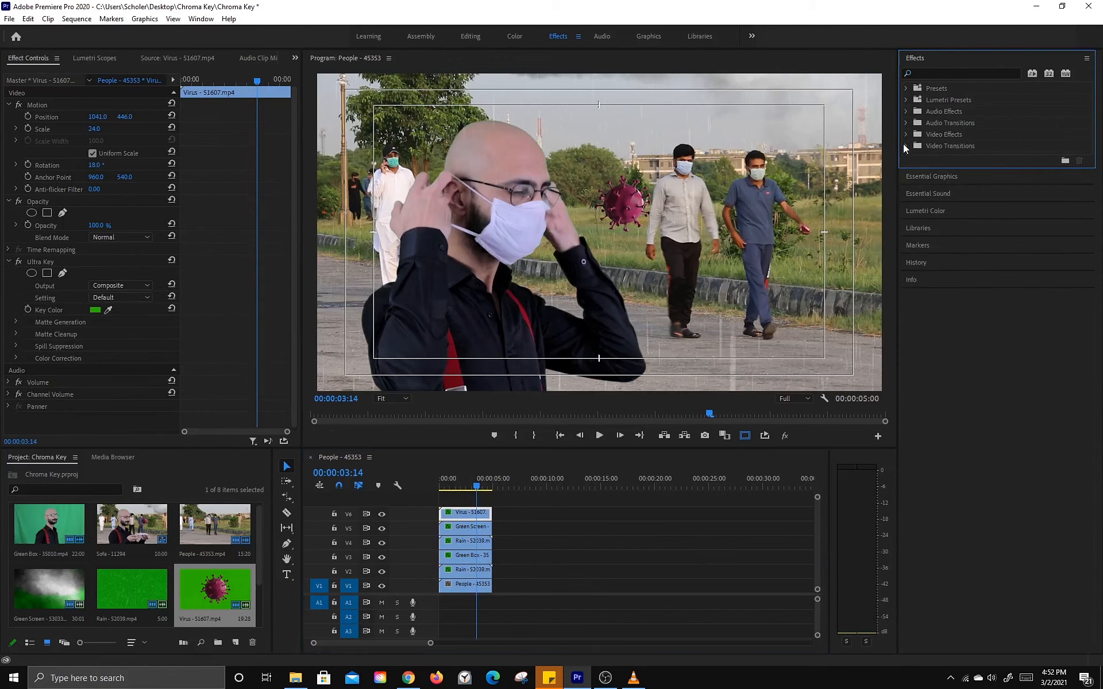
left_click(904, 144)
left_click(912, 169)
left_click_drag(959, 192, 489, 513)
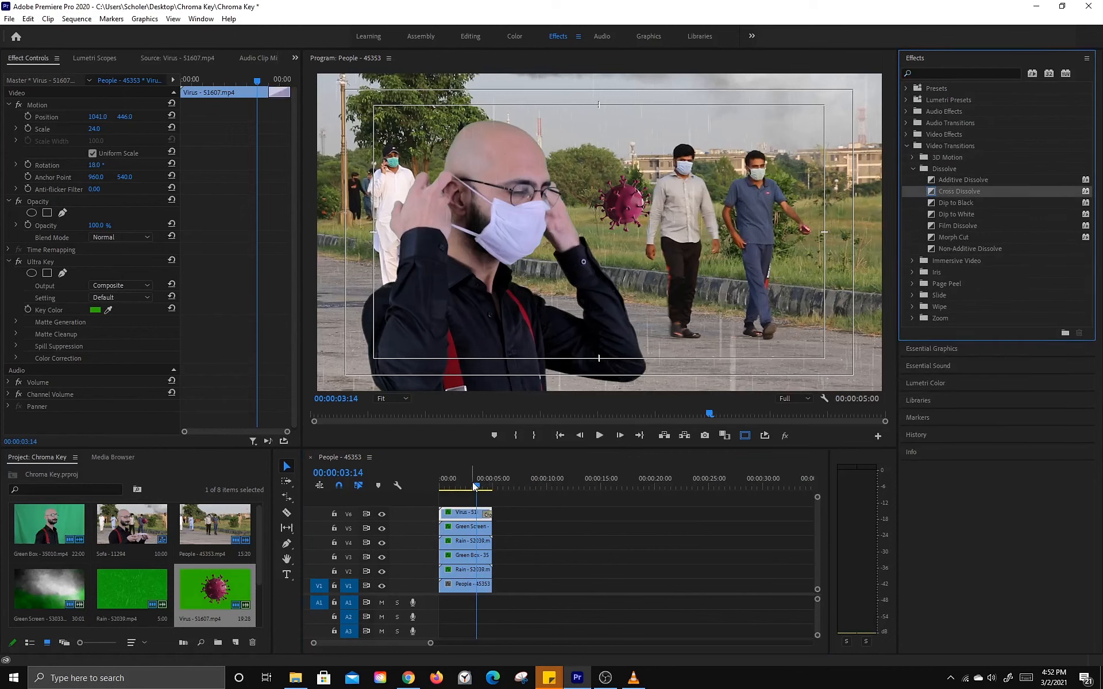
left_click(468, 484)
key("space")
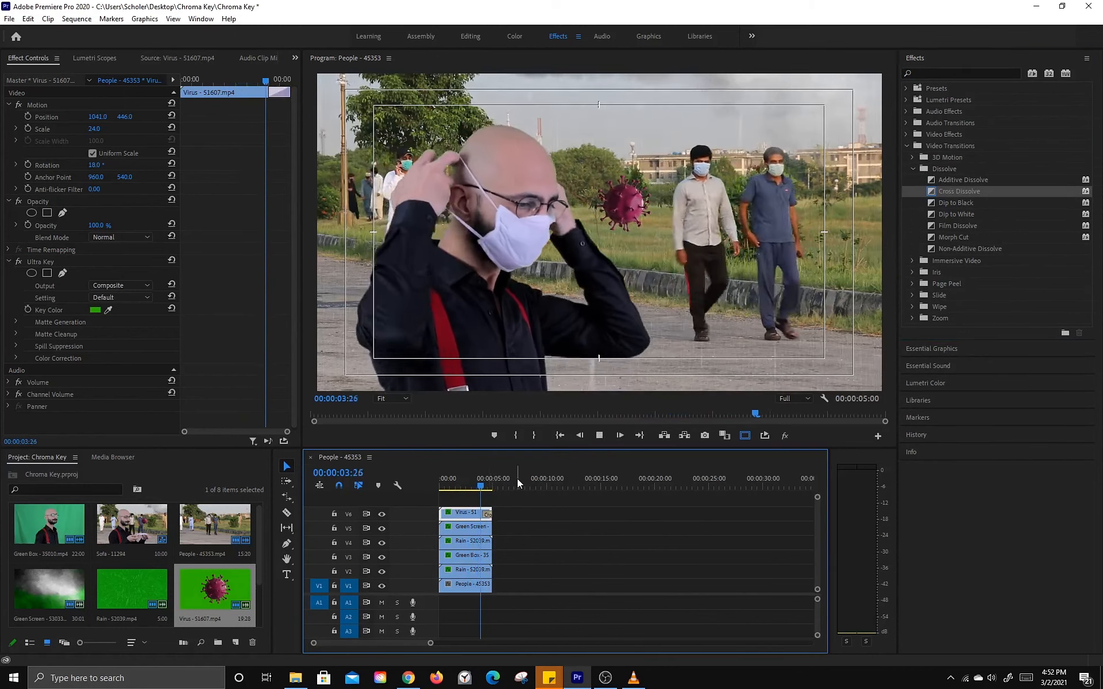
left_click(448, 485)
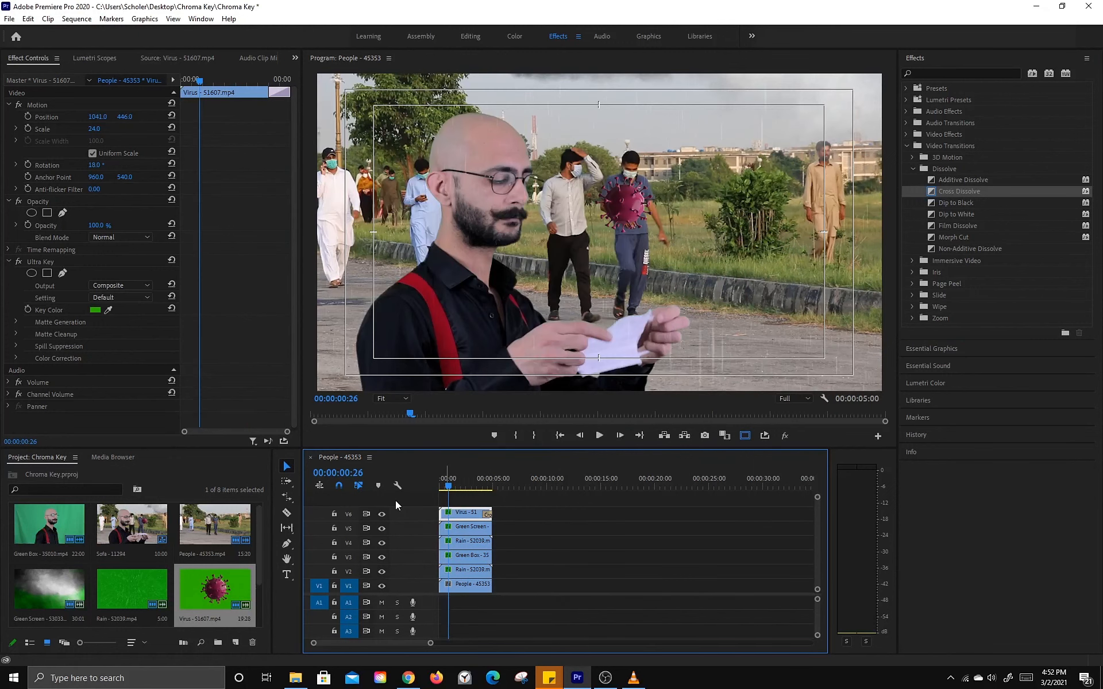